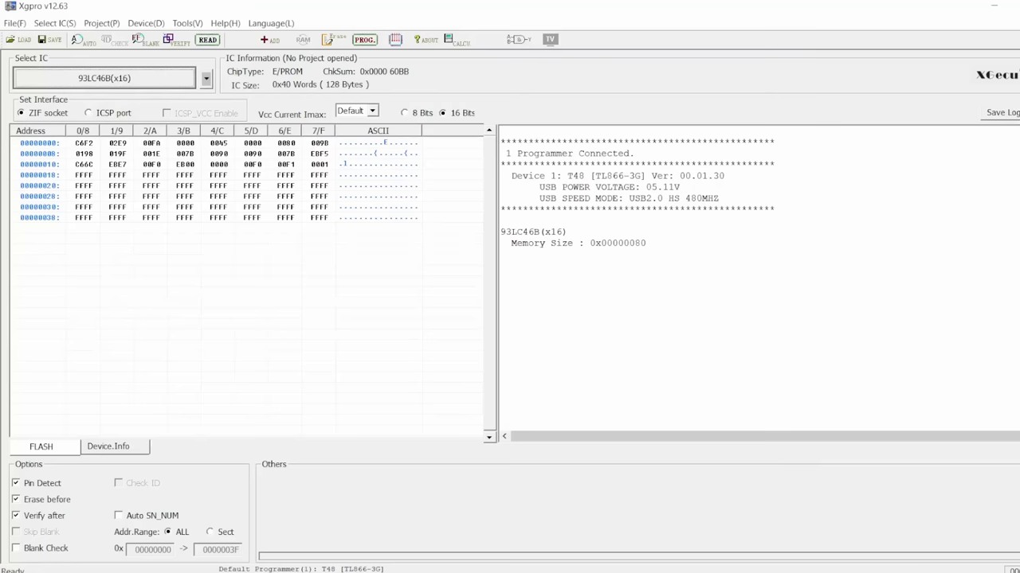
# - Select the Microchip memory device 93LC46B(x16) and read the chip's FLASH contents into the buffer
pyautogui.click(103, 77)
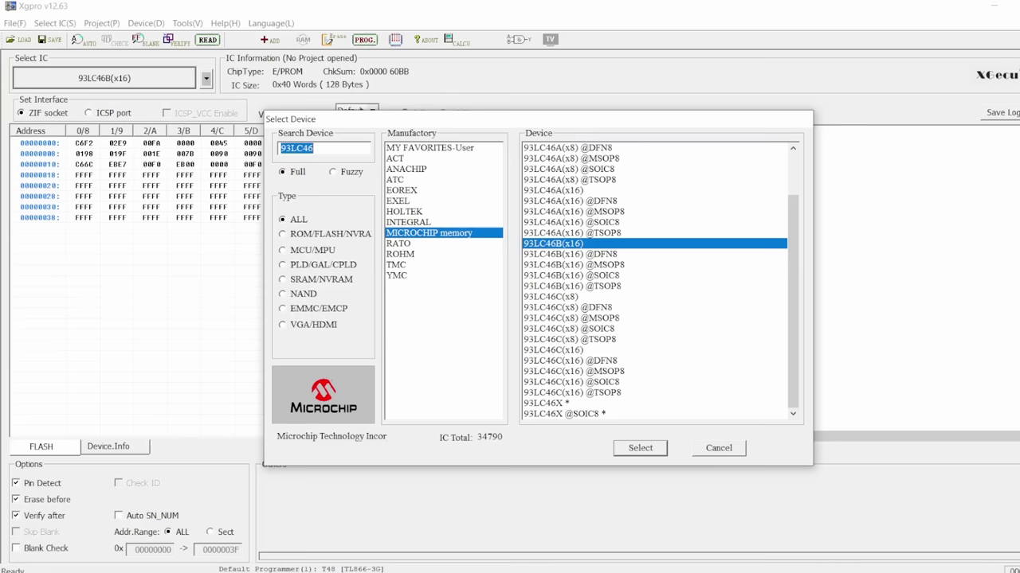
pyautogui.press('Return')
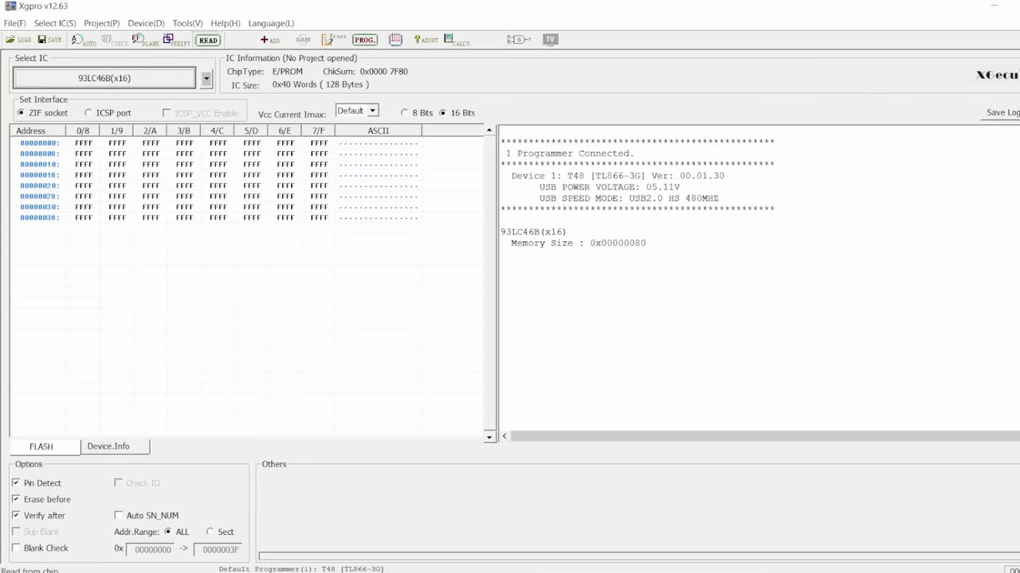
pyautogui.hotkey('ctrl', 'r')
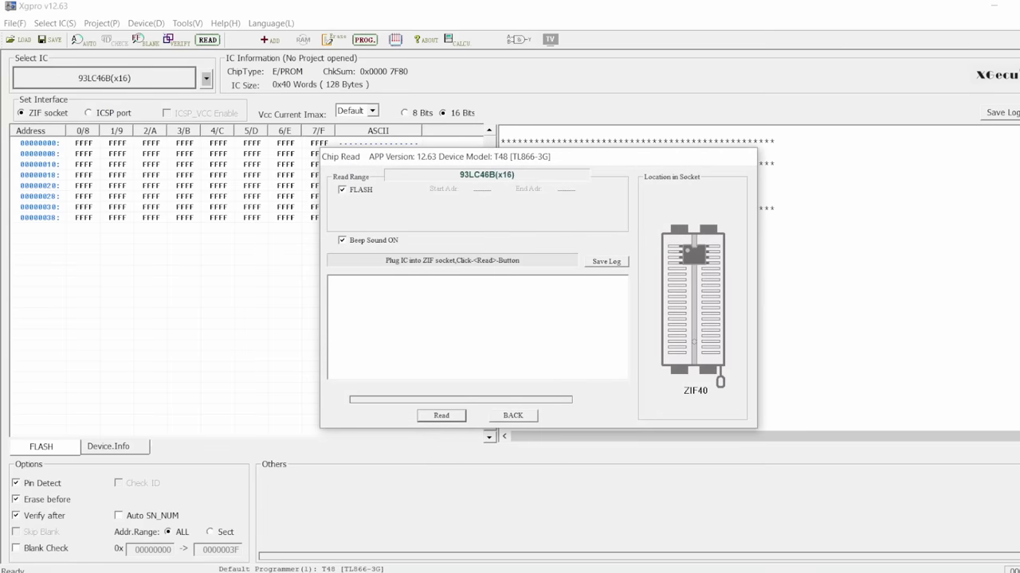
pyautogui.press('Return')
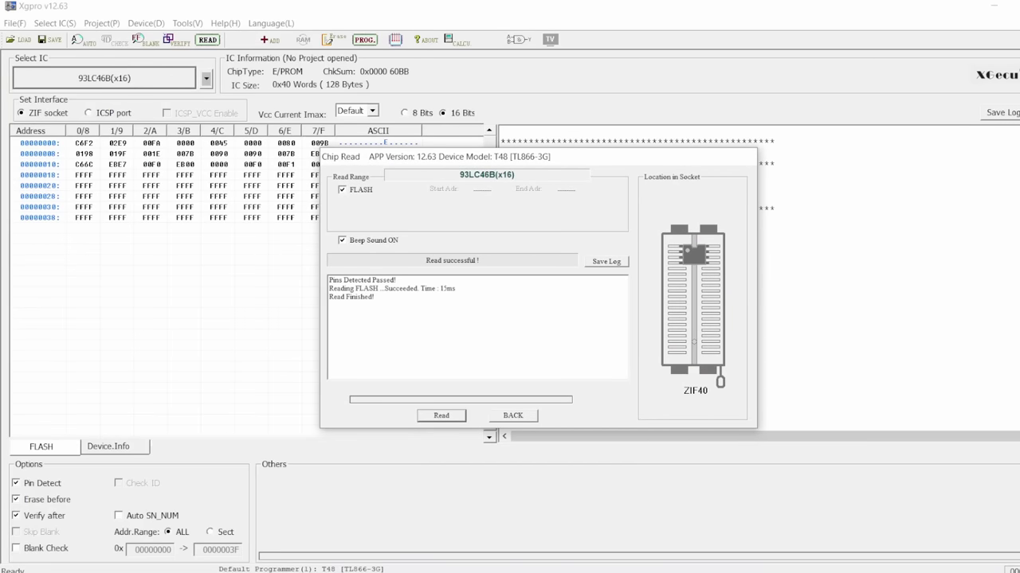
pyautogui.press('Escape')
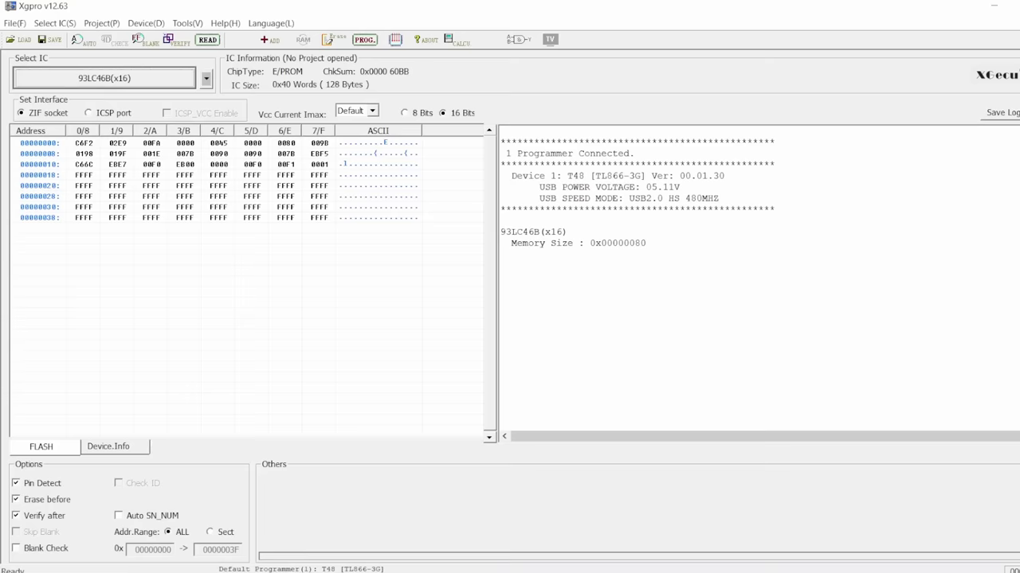
# - Save the default buffer with the chip's data as a Binary (BIN) file in the Xgpro Userdata folder
pyautogui.click(50, 39)
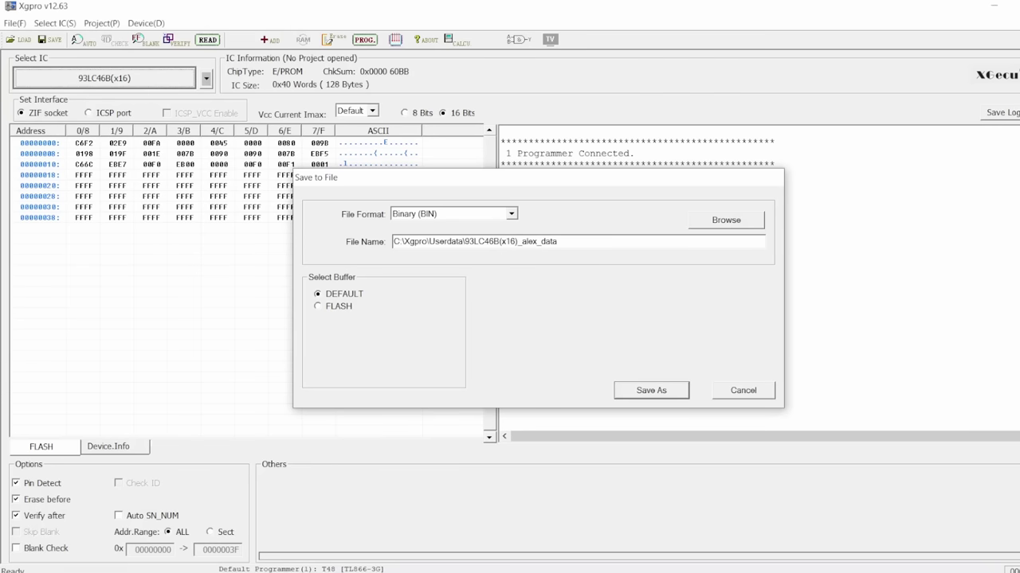
pyautogui.press('Return')
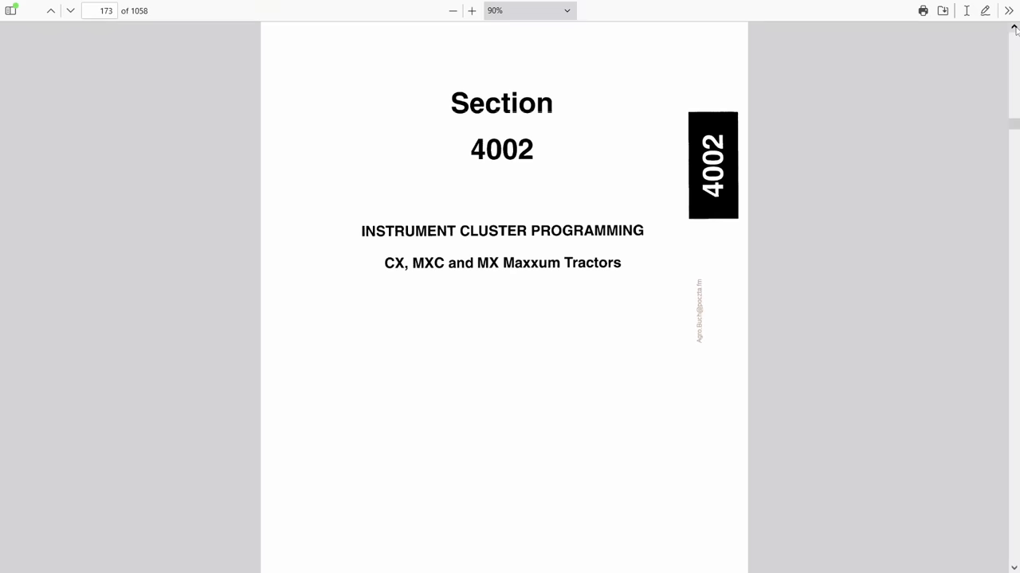
# - Review the instrument cluster programming section of the manual, from the overview through the clock and speed display options (menu codes 1 and 2)
pyautogui.scroll(-2, 1015, 29)
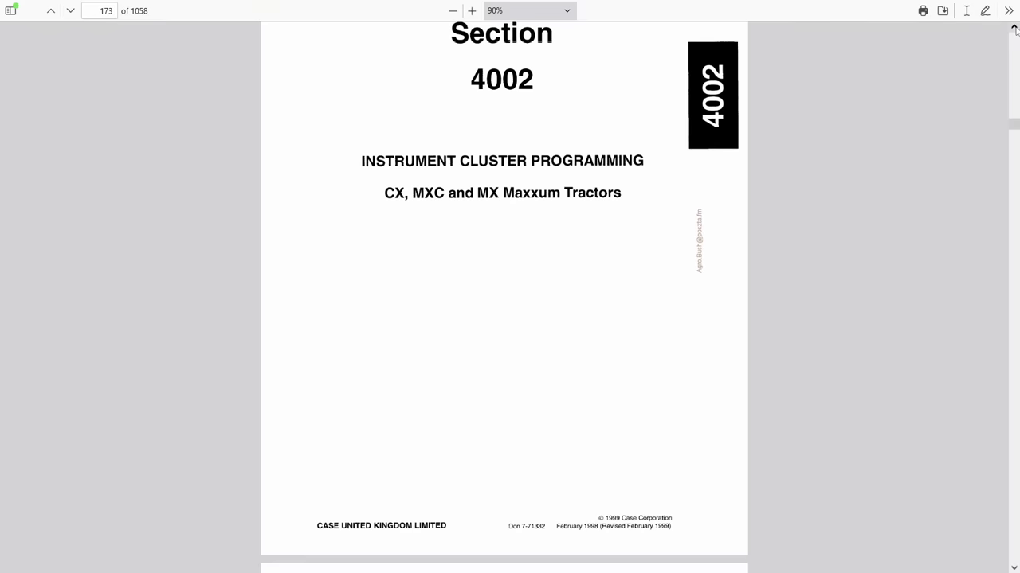
pyautogui.scroll(-10, 1015, 29)
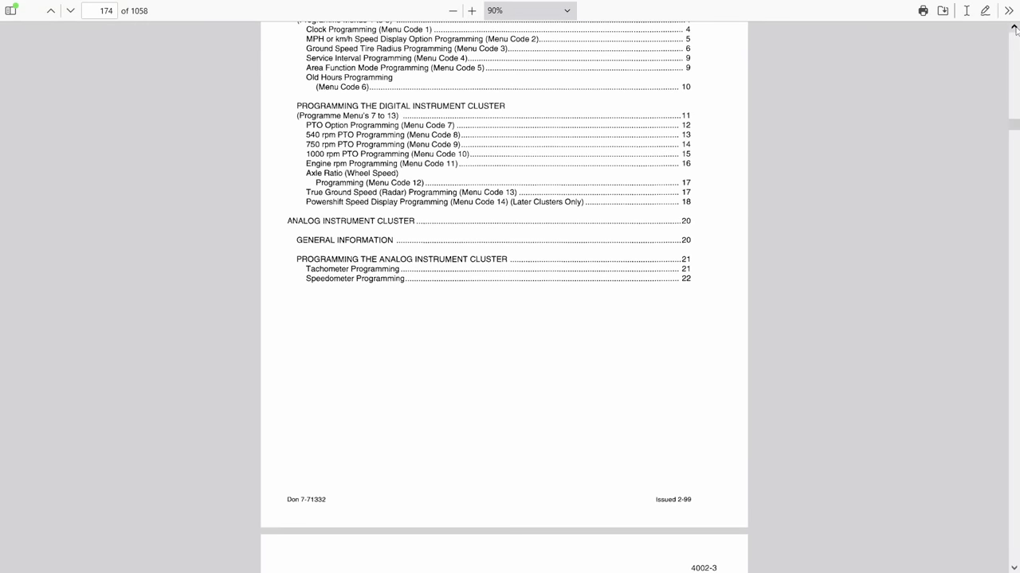
pyautogui.scroll(-3, 1015, 29)
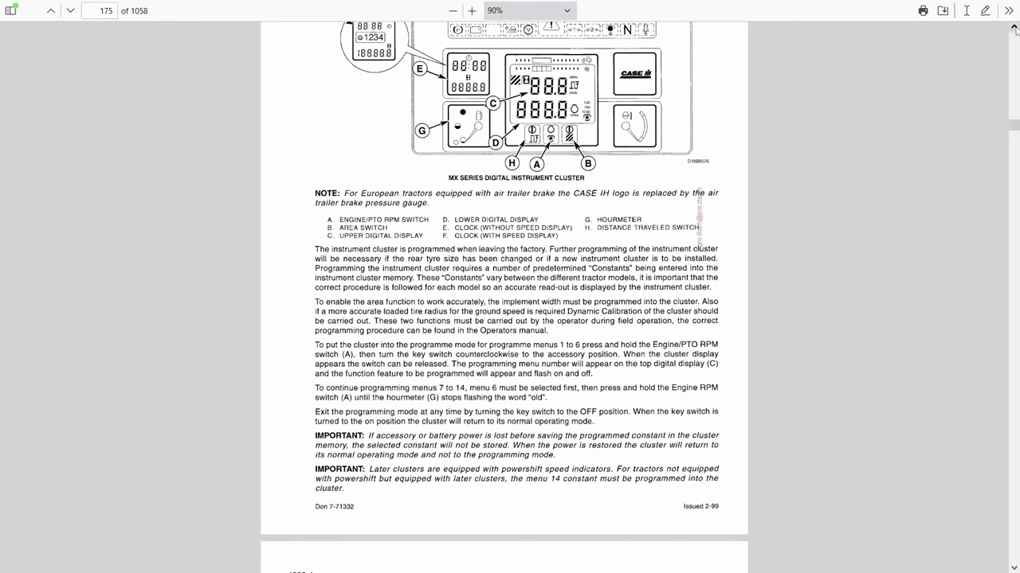
pyautogui.scroll(-3, 1015, 29)
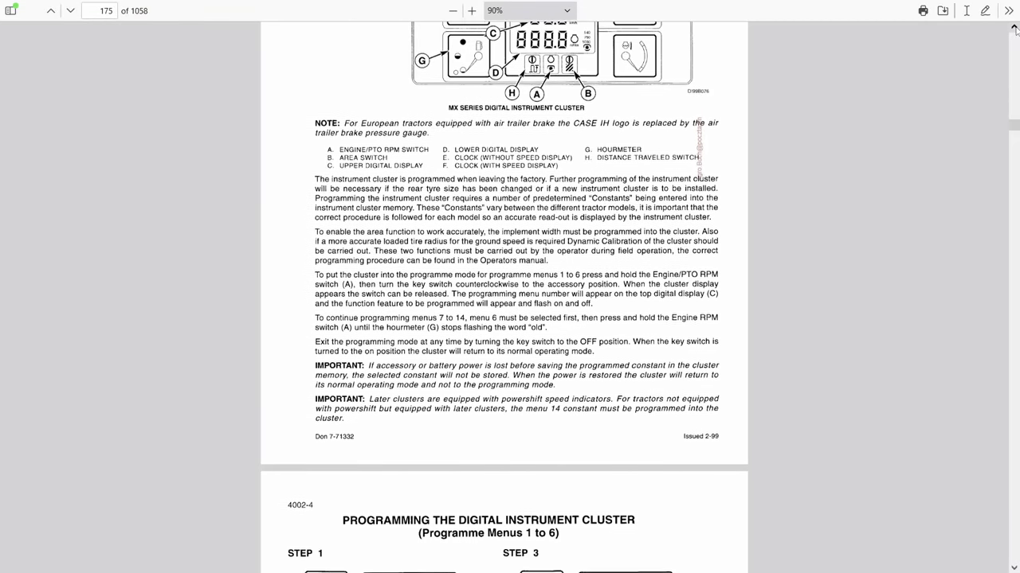
pyautogui.scroll(-1, 1015, 29)
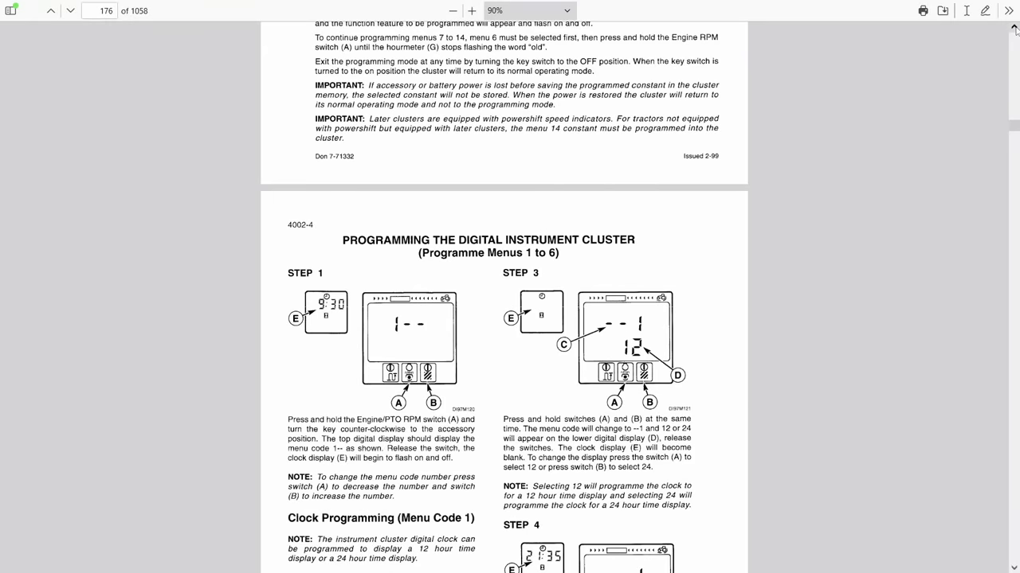
pyautogui.scroll(-3, 1015, 28)
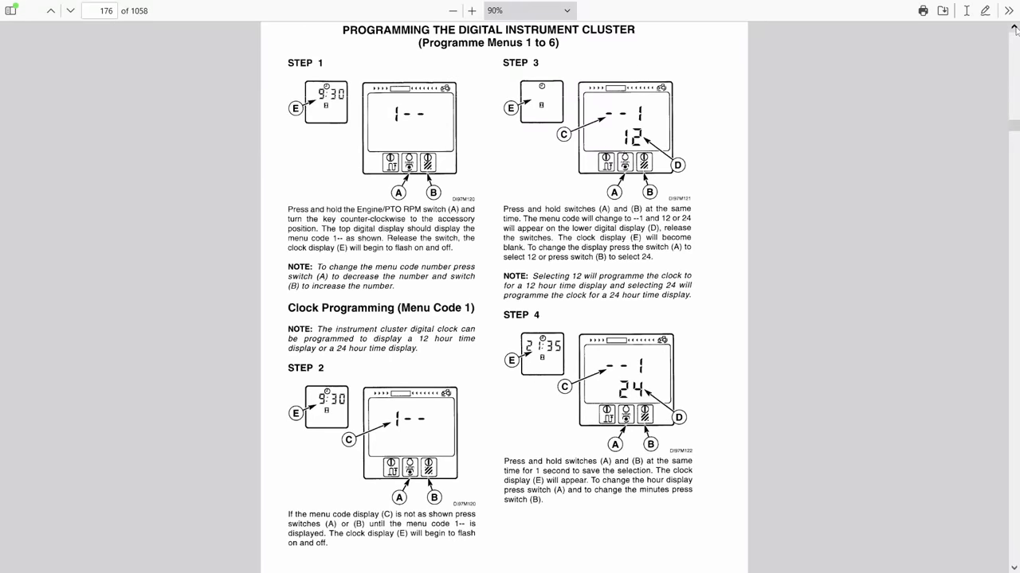
pyautogui.scroll(-1, 1015, 29)
pyautogui.scroll(-1, 1014, 29)
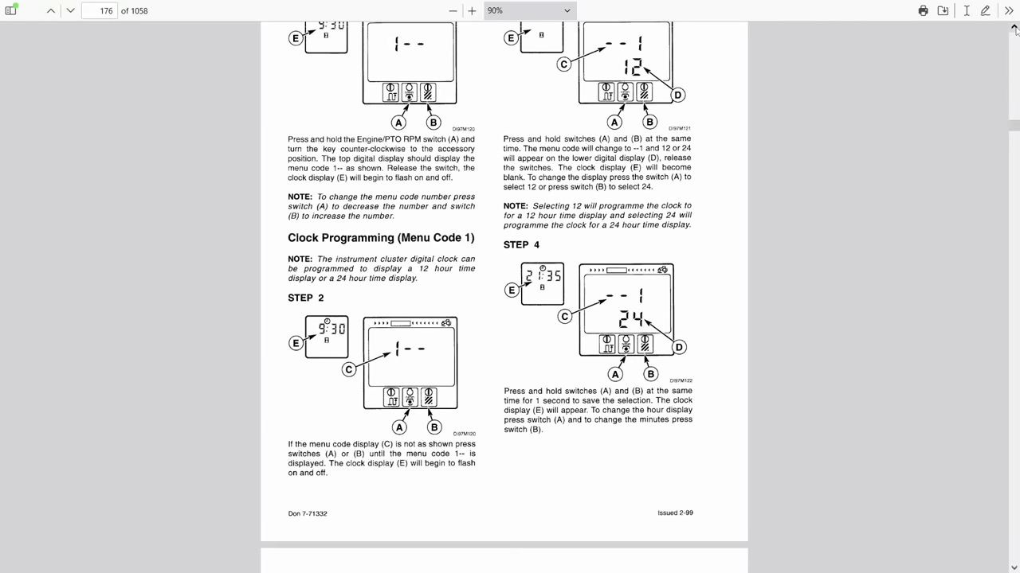
pyautogui.scroll(-5, 1015, 29)
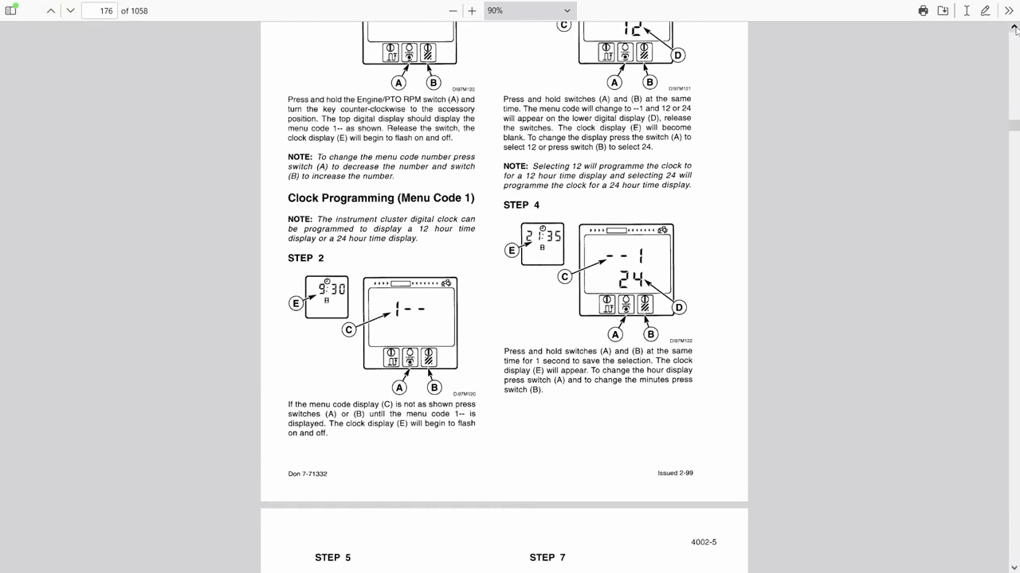
pyautogui.scroll(-4, 1015, 28)
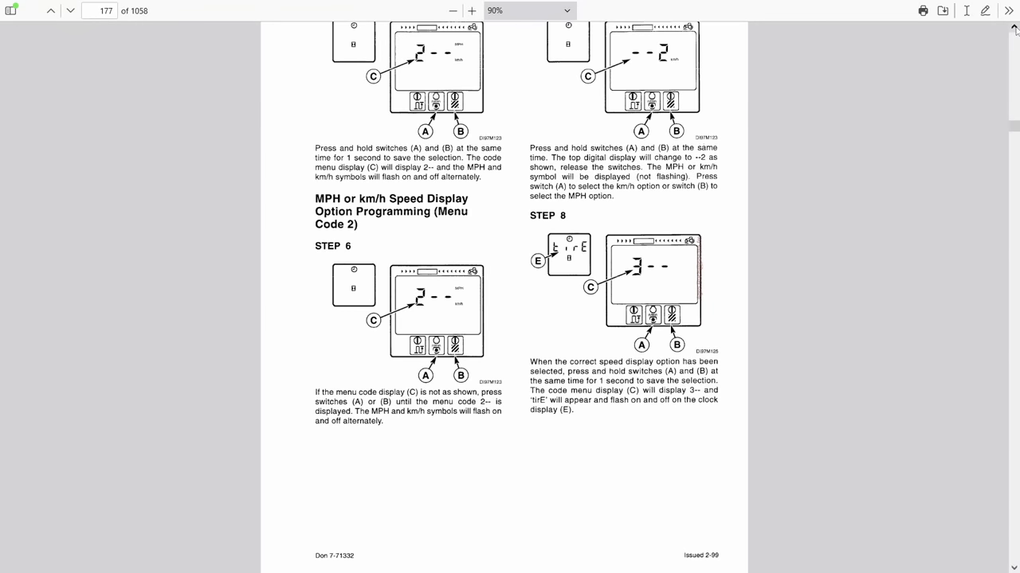
# - Examine the ground speed tire radius programming procedure (menu code 3) and the tire radius constant tables
pyautogui.scroll(-5, 1015, 28)
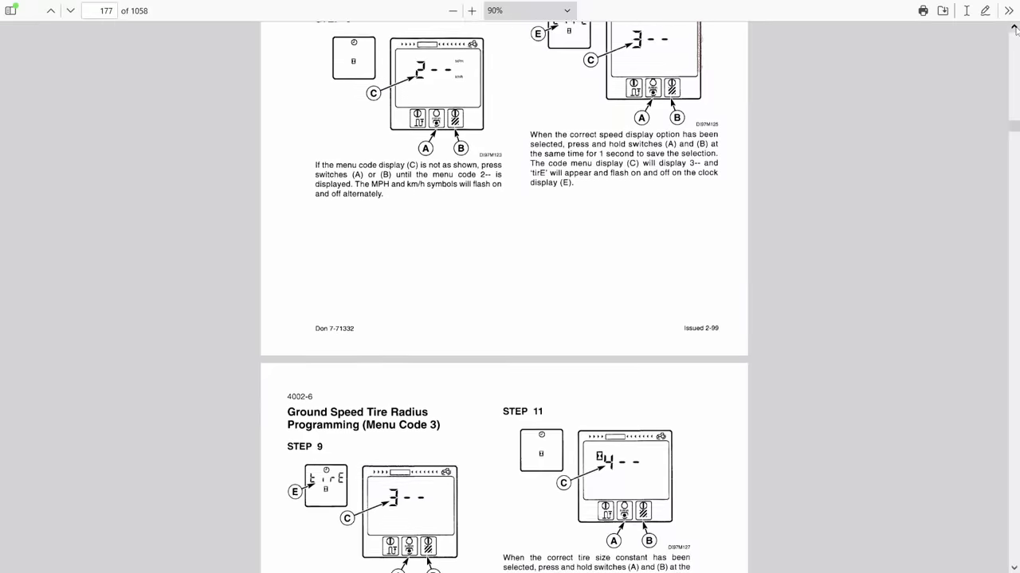
pyautogui.scroll(-6, 1015, 29)
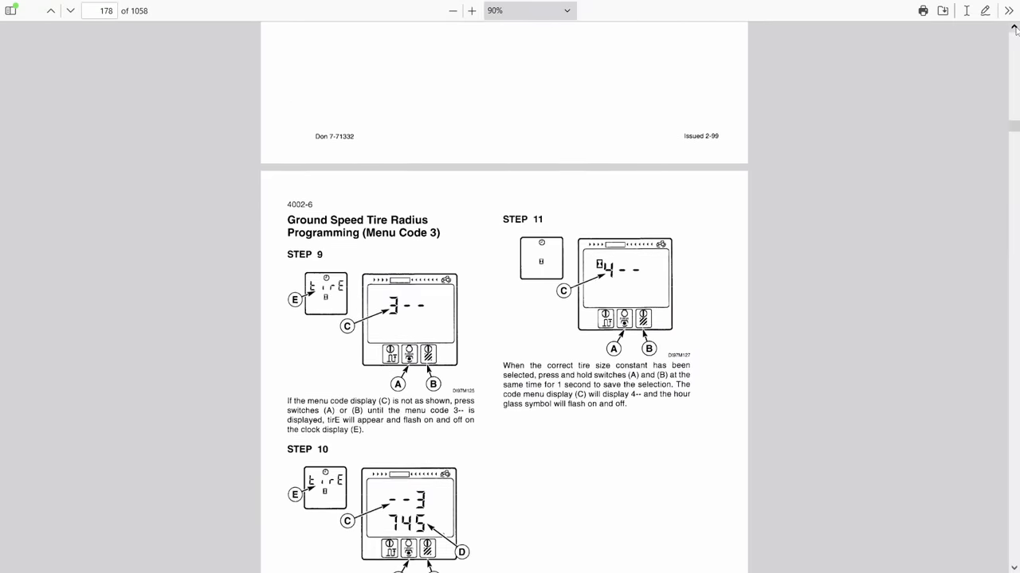
pyautogui.scroll(-2, 1015, 29)
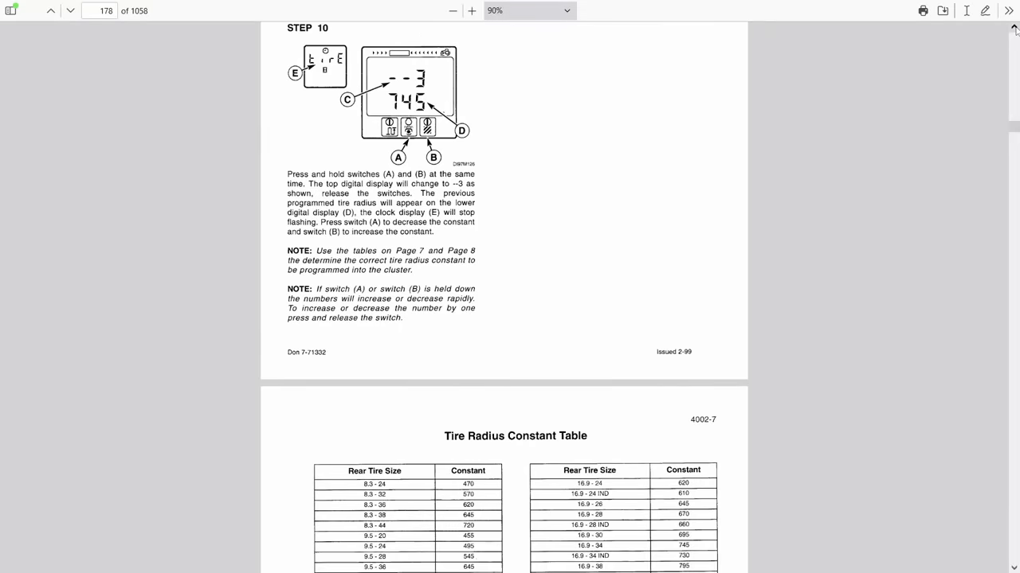
pyautogui.scroll(1, 1015, 28)
pyautogui.scroll(3, 1015, 29)
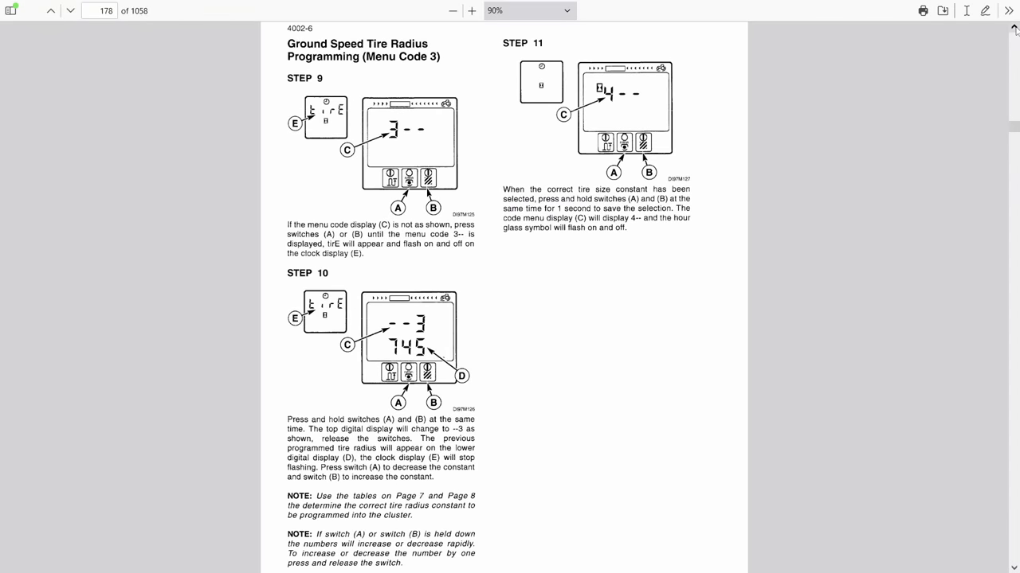
pyautogui.scroll(-9, 1014, 29)
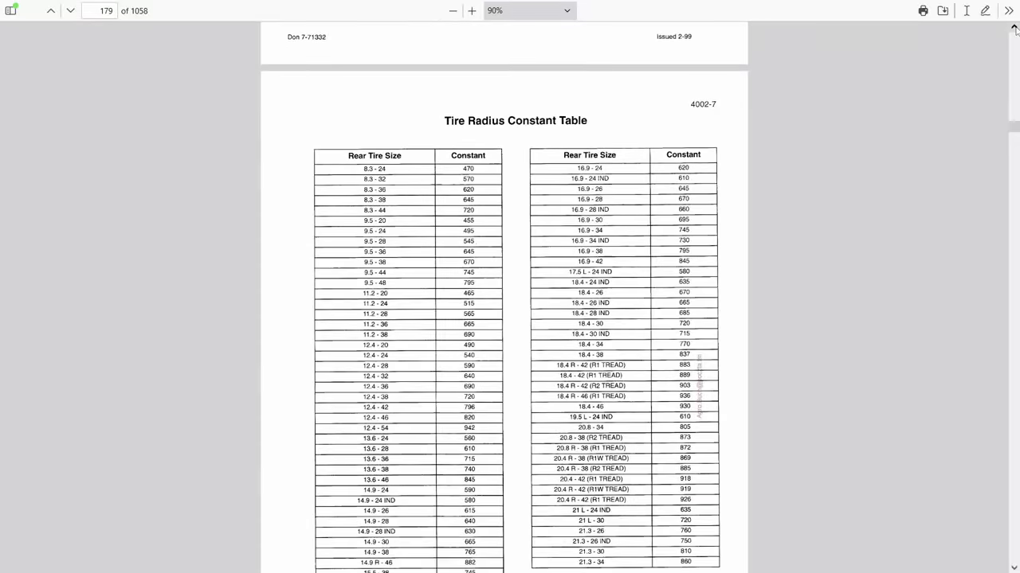
pyautogui.scroll(-3, 1014, 28)
pyautogui.scroll(-3, 1015, 29)
pyautogui.scroll(4, 1014, 29)
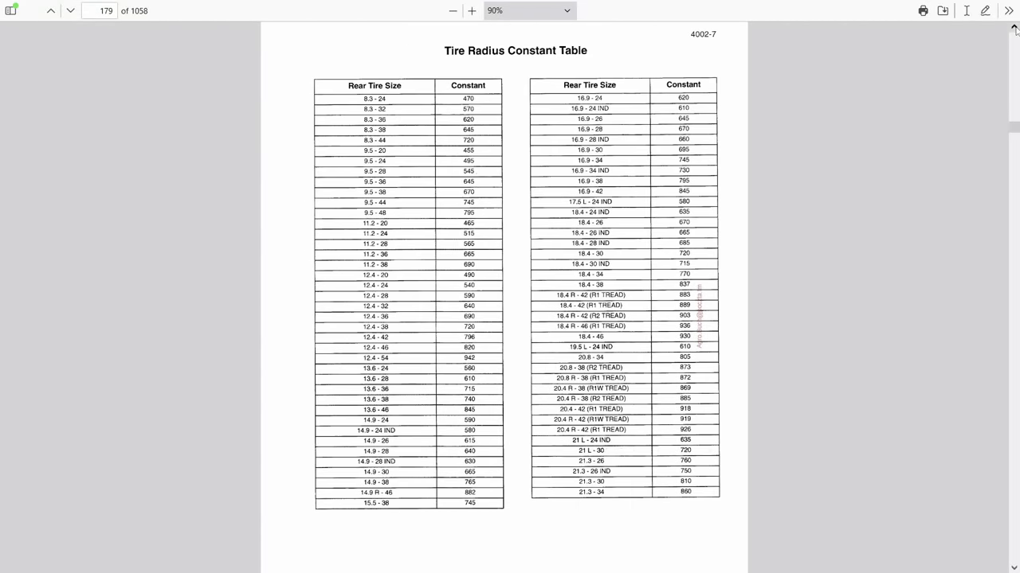
pyautogui.scroll(-5, 1015, 29)
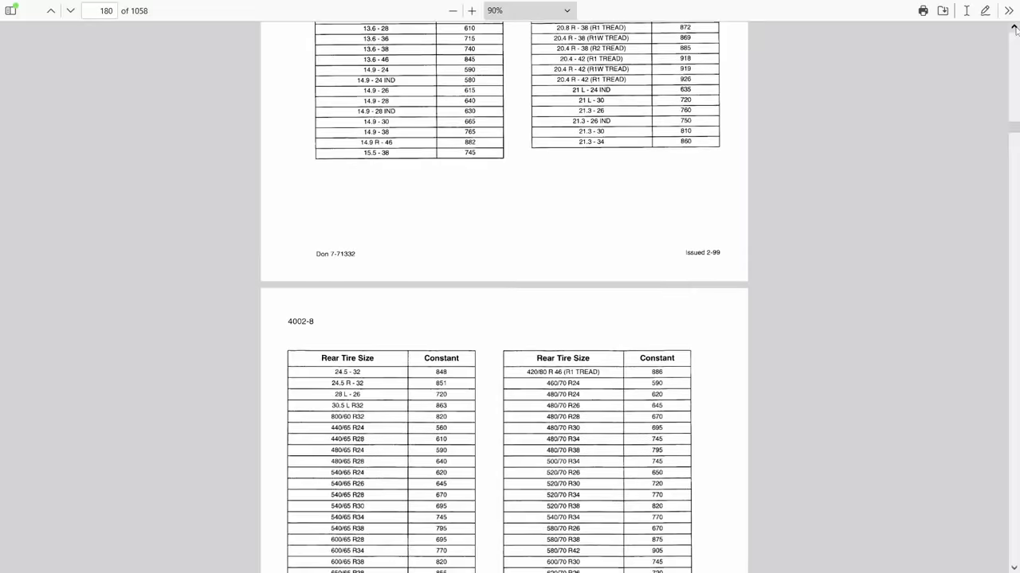
pyautogui.scroll(-6, 1014, 30)
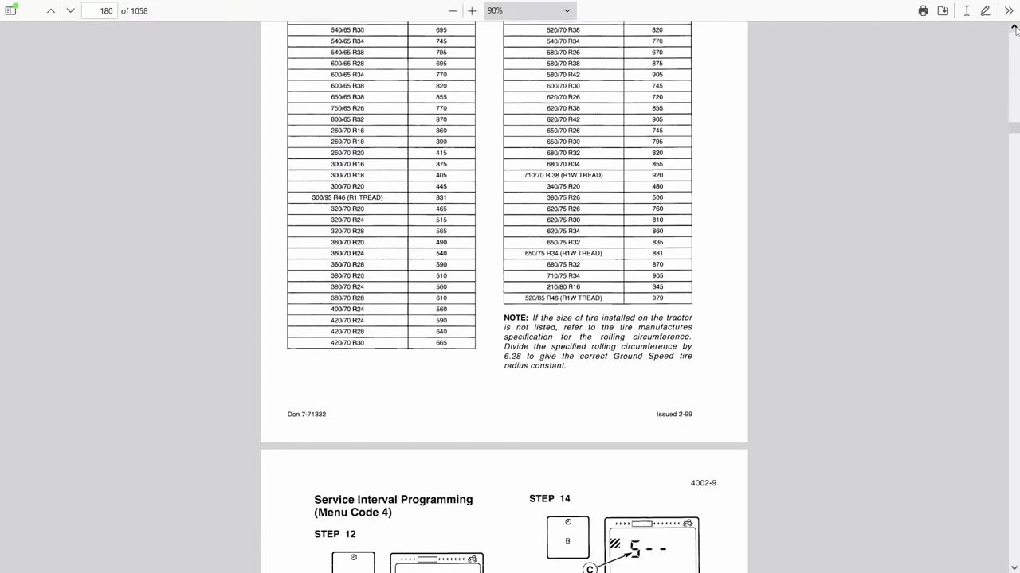
# - Read the service interval, area function mode and old hours programming instructions (menu codes 4 to 6), including the service interval constants by model
pyautogui.scroll(-4, 1015, 29)
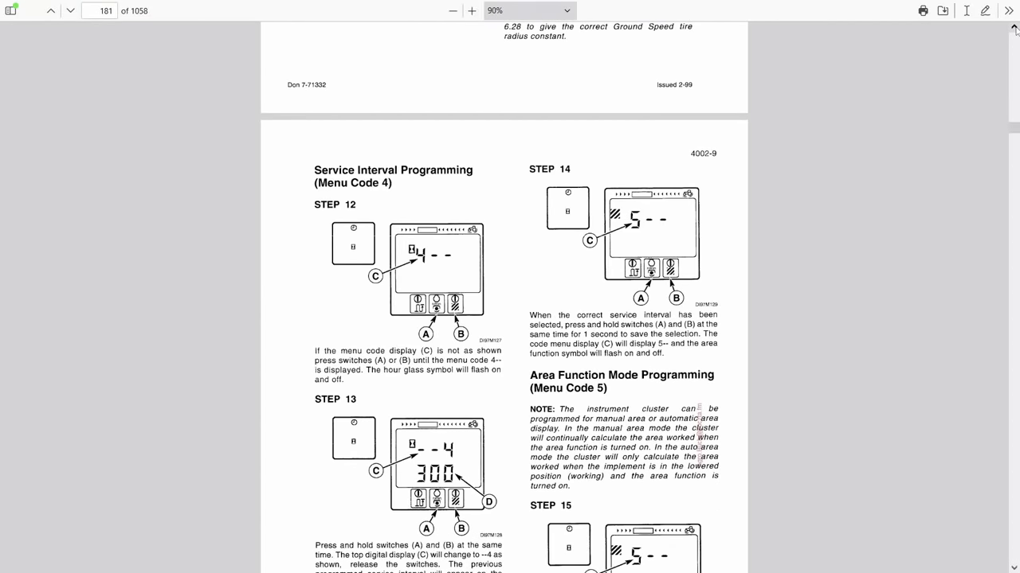
pyautogui.scroll(-1, 1015, 29)
pyautogui.scroll(-1, 1014, 30)
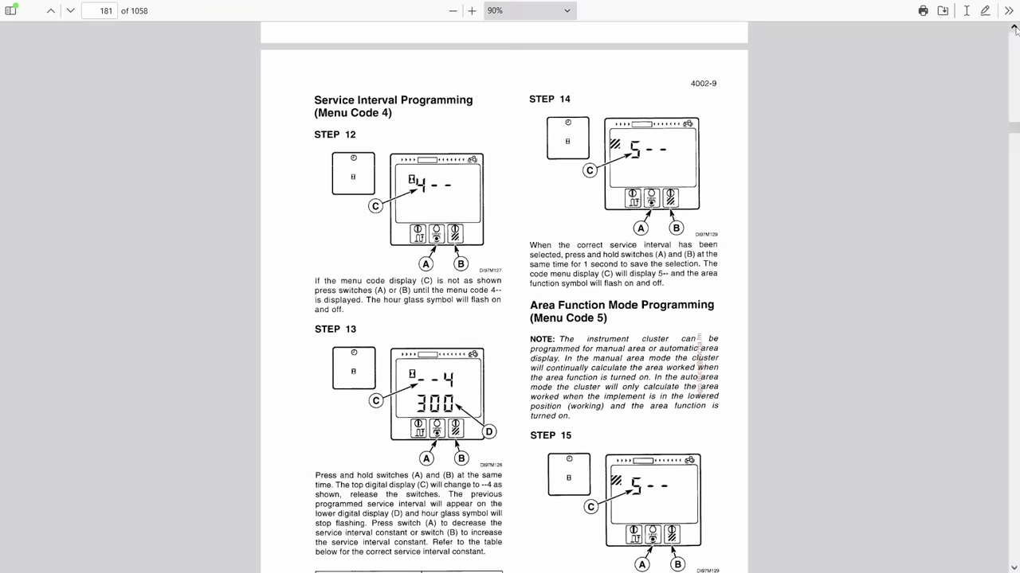
pyautogui.scroll(-2, 1015, 30)
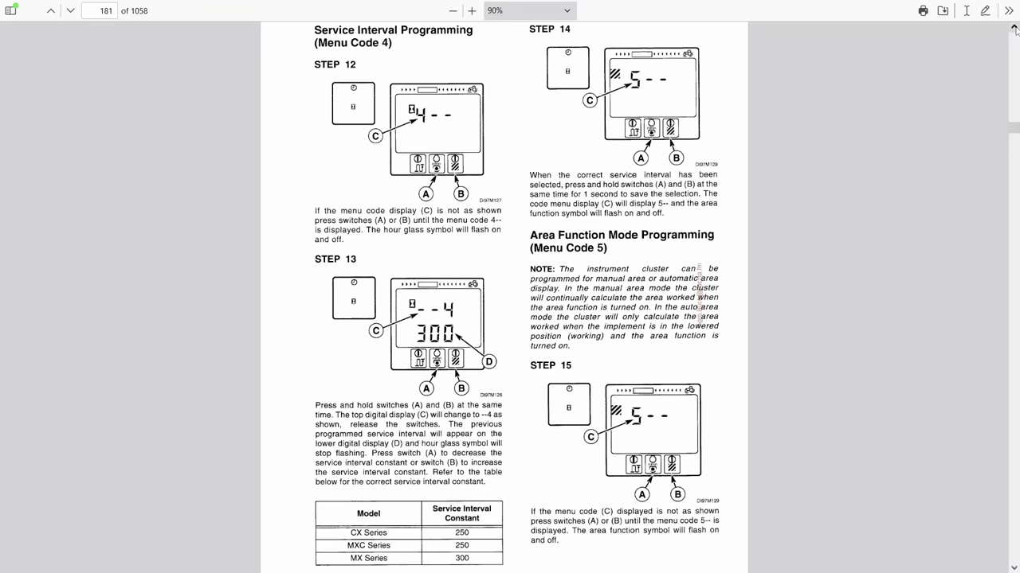
pyautogui.scroll(-2, 1015, 29)
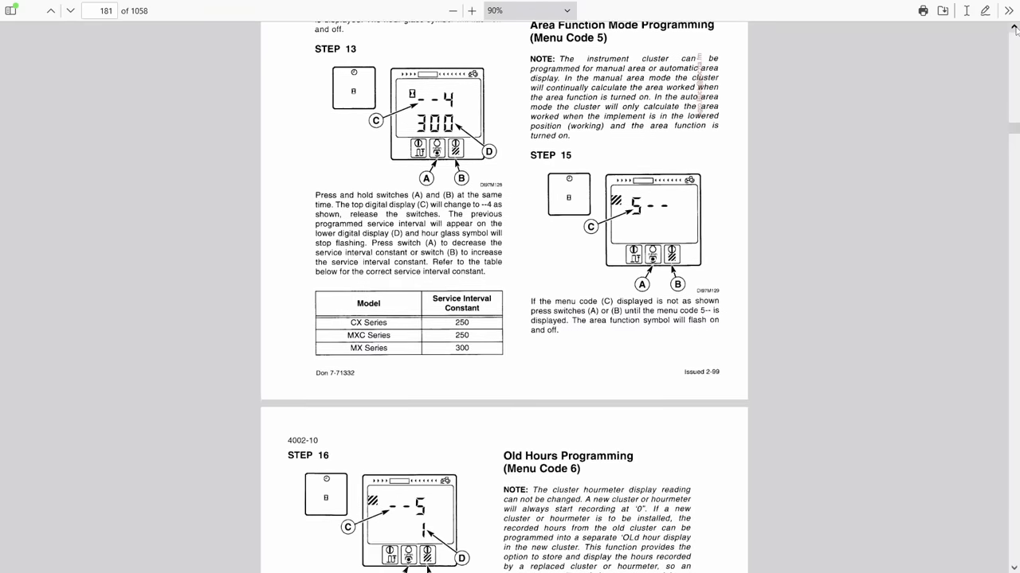
pyautogui.scroll(-1, 1015, 29)
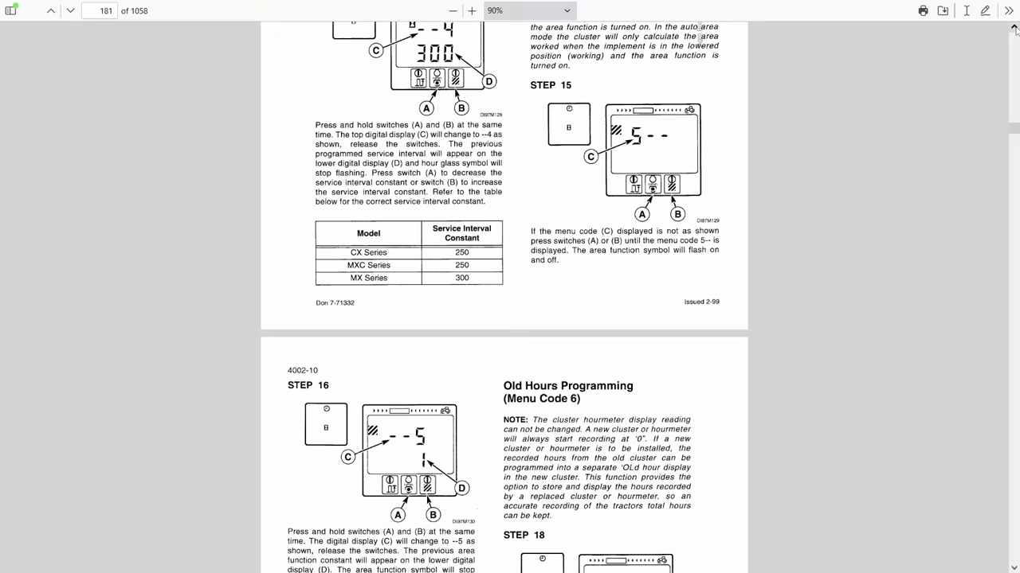
pyautogui.scroll(-4, 1015, 29)
pyautogui.scroll(-3, 1015, 30)
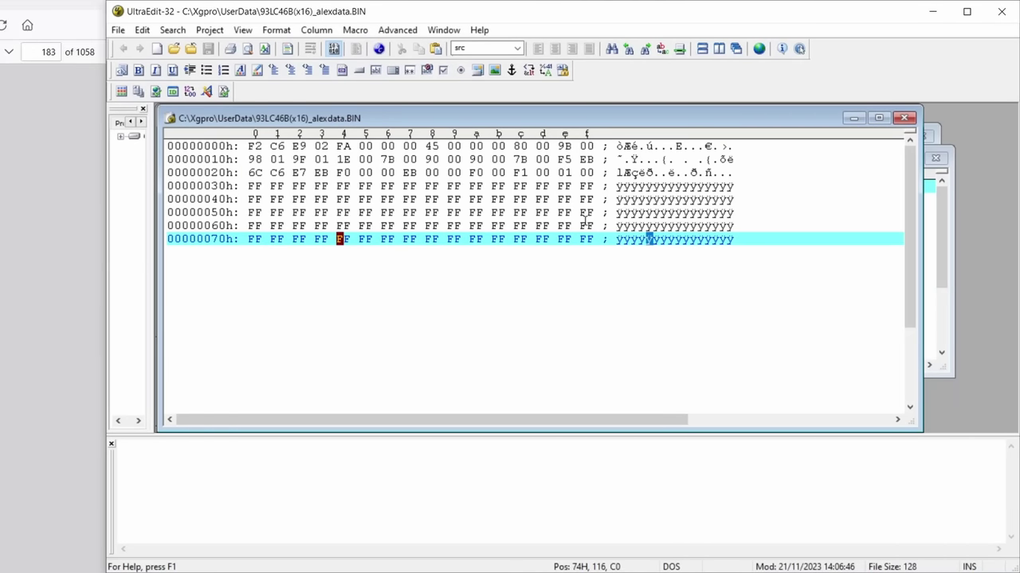
# - Select the byte at offset 4h in the hex dump and convert its value FA from hexadecimal to decimal in Calculator
pyautogui.doubleClick(339, 146)
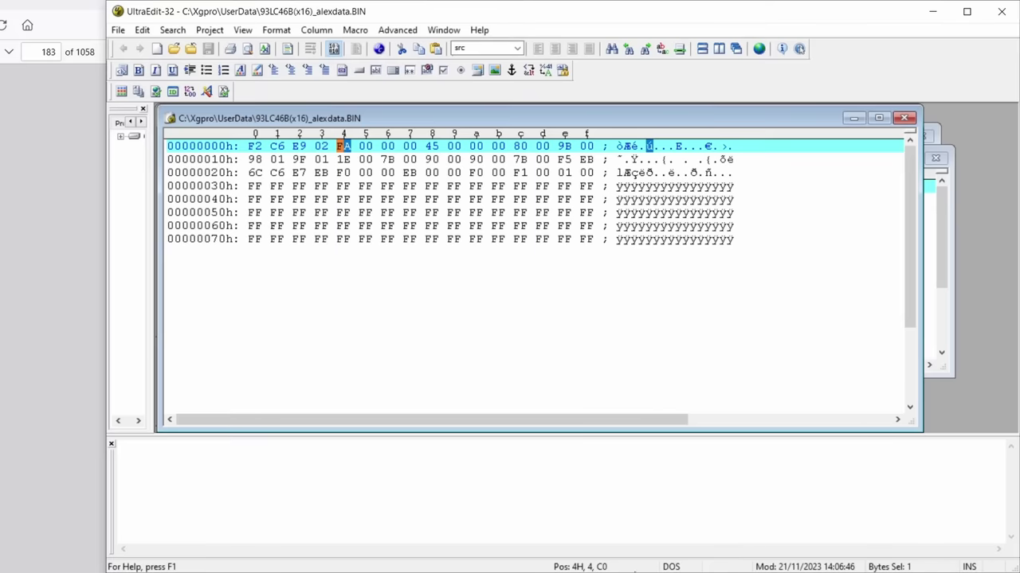
pyautogui.click(619, 569)
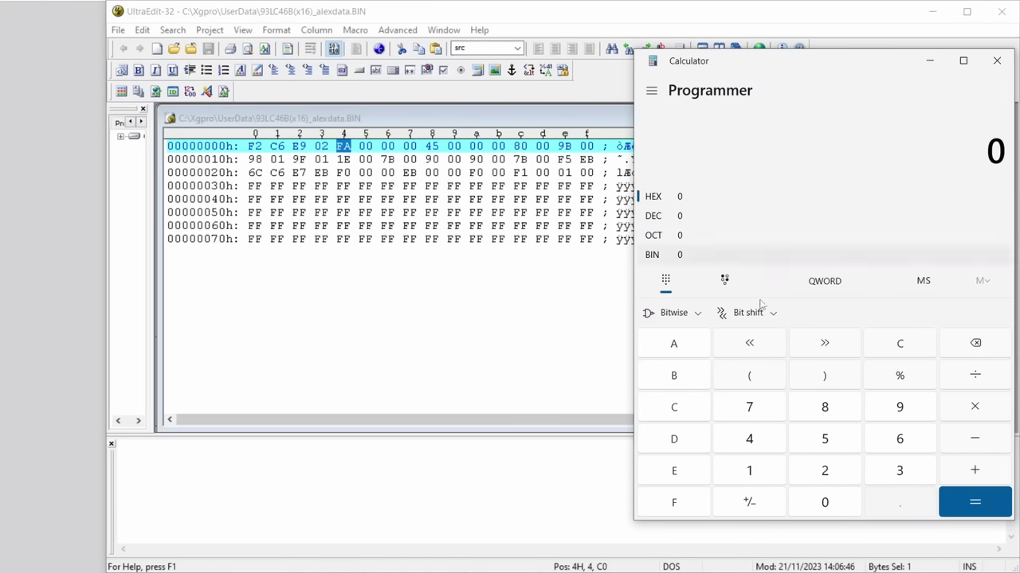
pyautogui.click(673, 504)
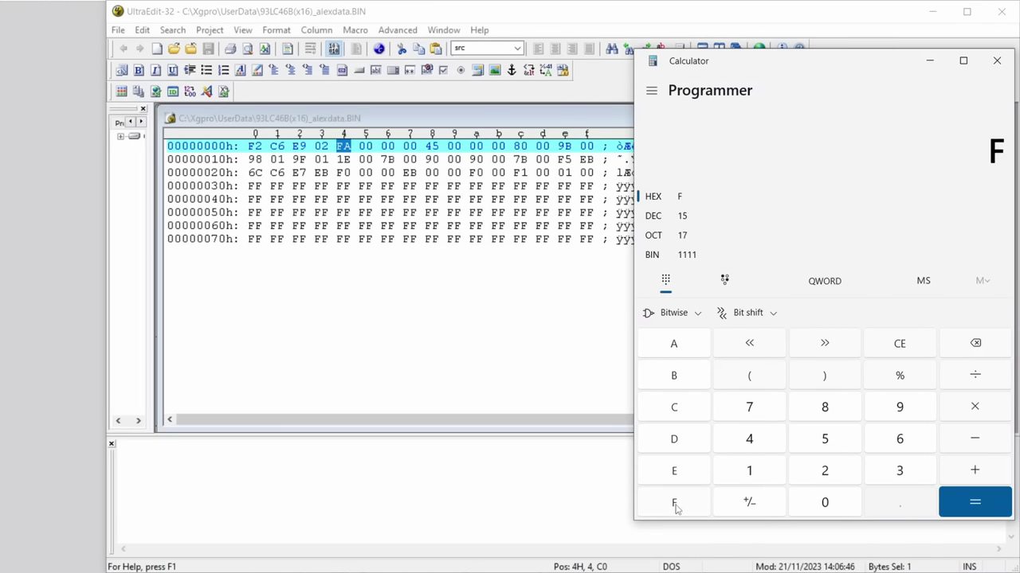
pyautogui.click(666, 344)
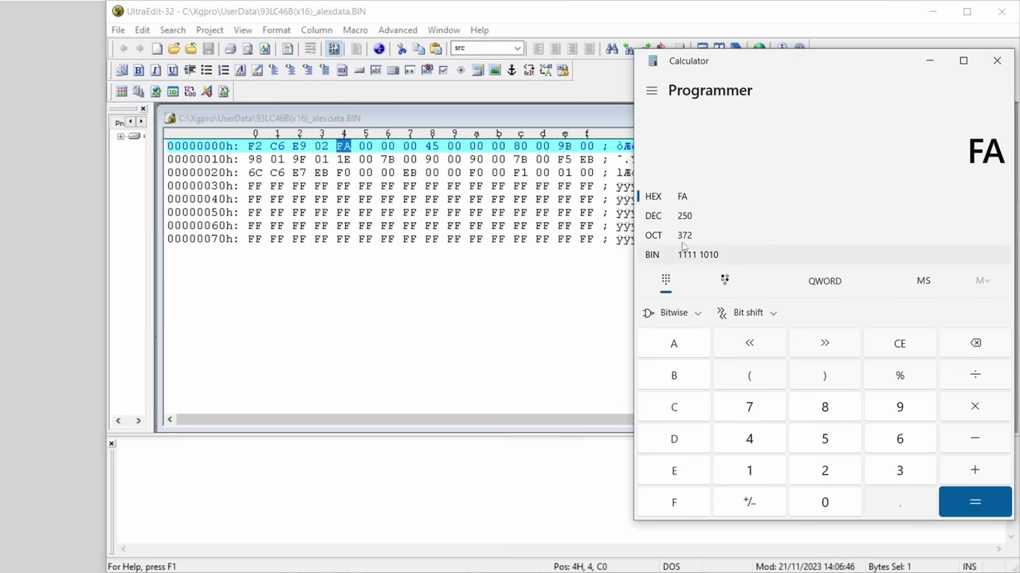
pyautogui.click(657, 216)
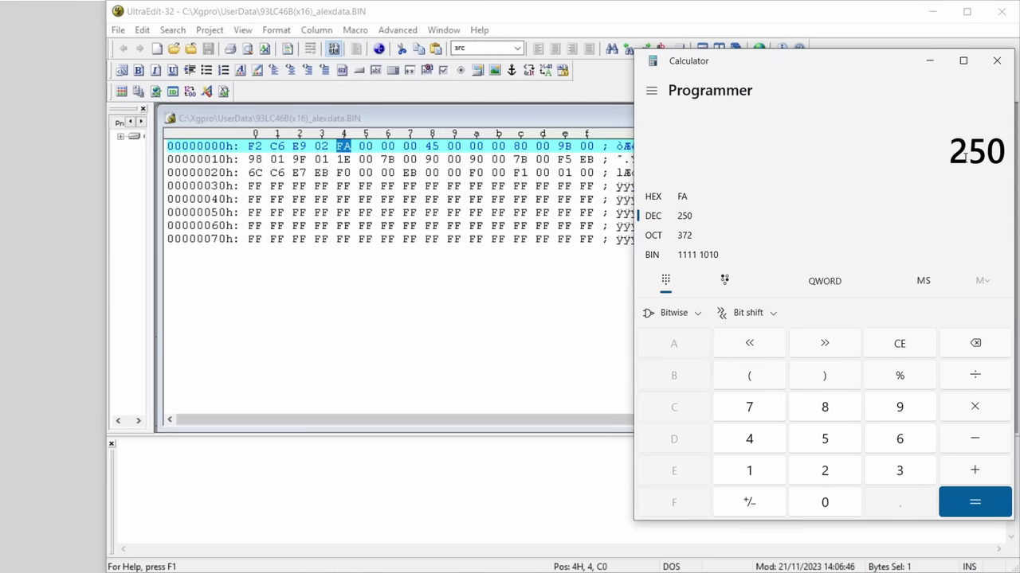
# - Compare Calculator's decimal result with the byte at offset 4h, and convert decimal 408 to hexadecimal
pyautogui.moveTo(955, 153); pyautogui.dragTo(1004, 153)
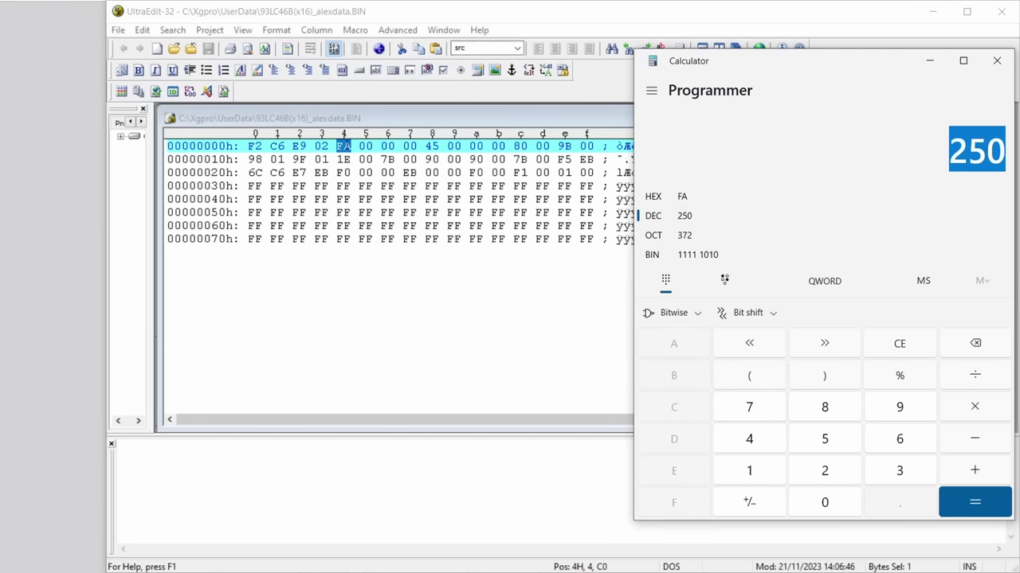
pyautogui.click(354, 152)
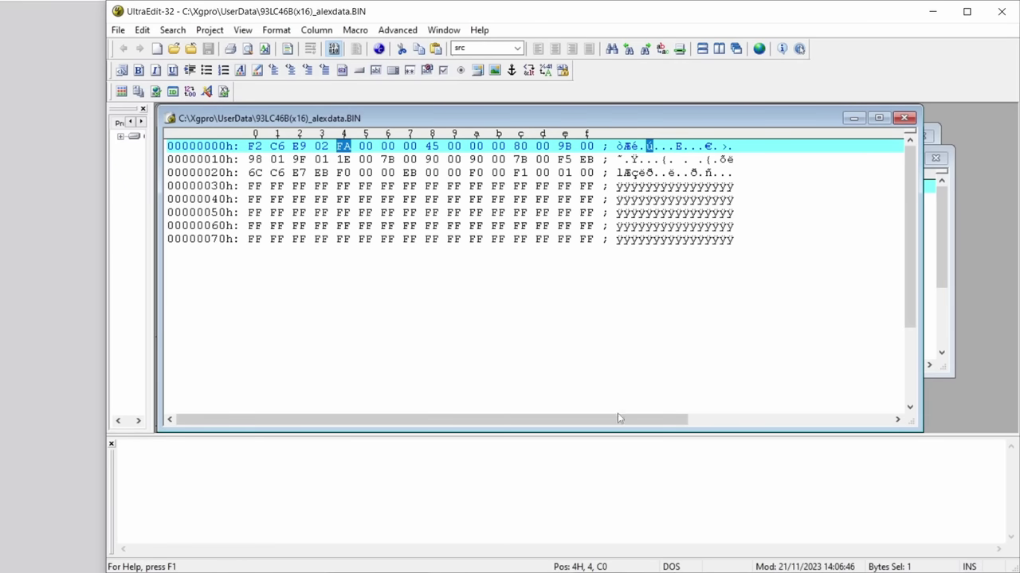
pyautogui.click(609, 572)
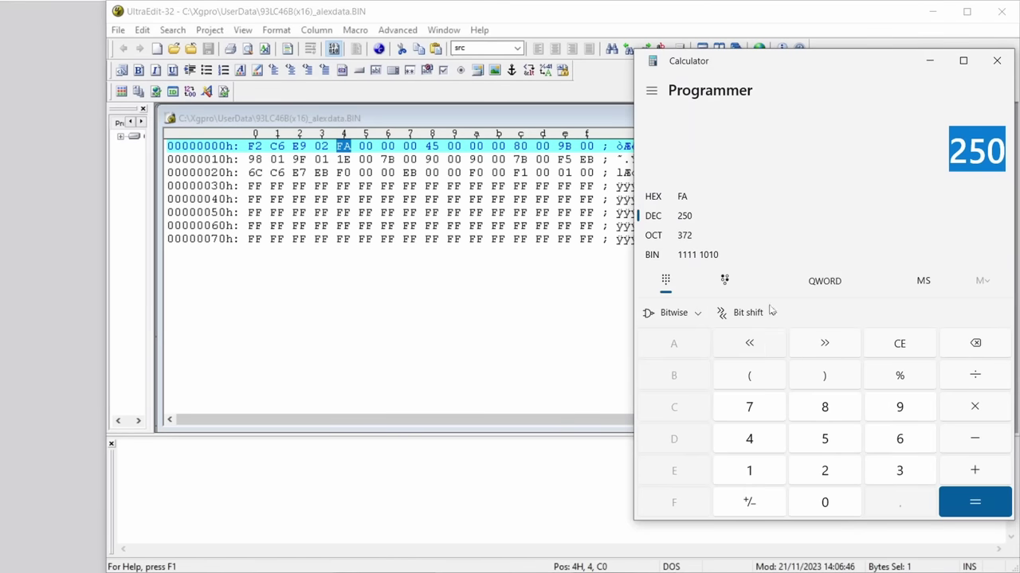
pyautogui.click(895, 348)
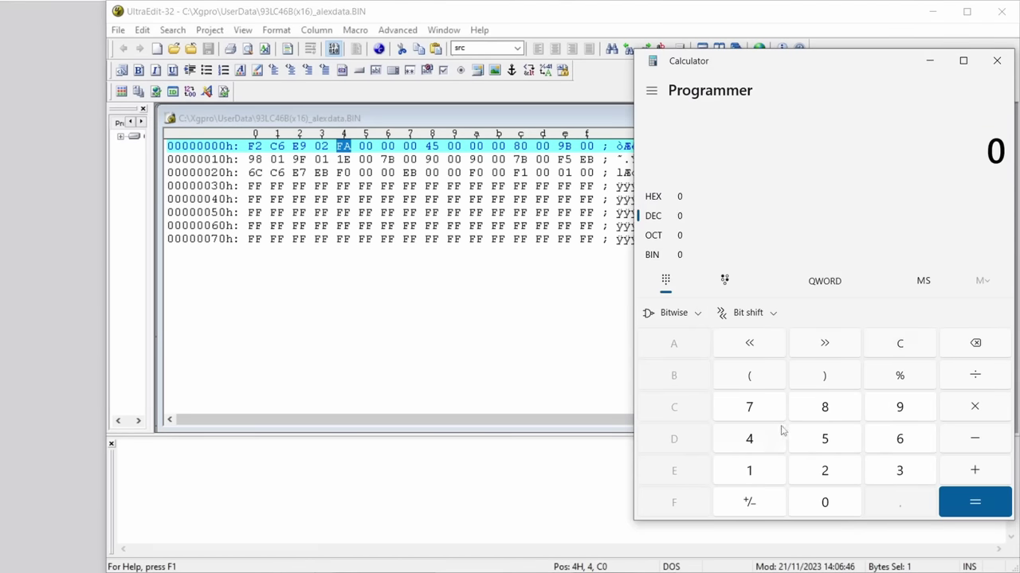
pyautogui.click(751, 440)
pyautogui.click(825, 502)
pyautogui.click(824, 409)
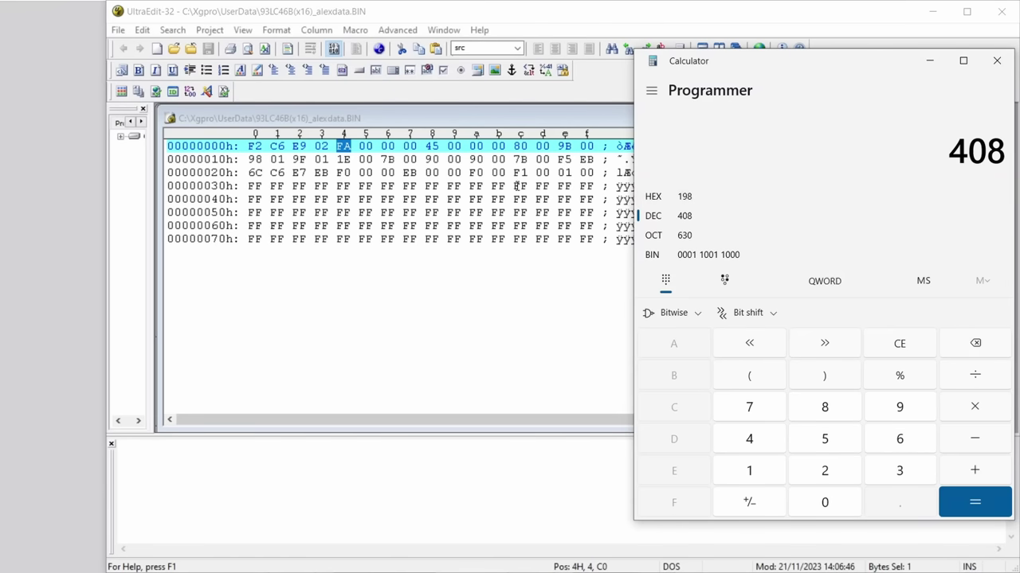
# - Locate the converted value's swapped bytes, 98 01, at offset 10h in the hex dump and select them
pyautogui.click(276, 159)
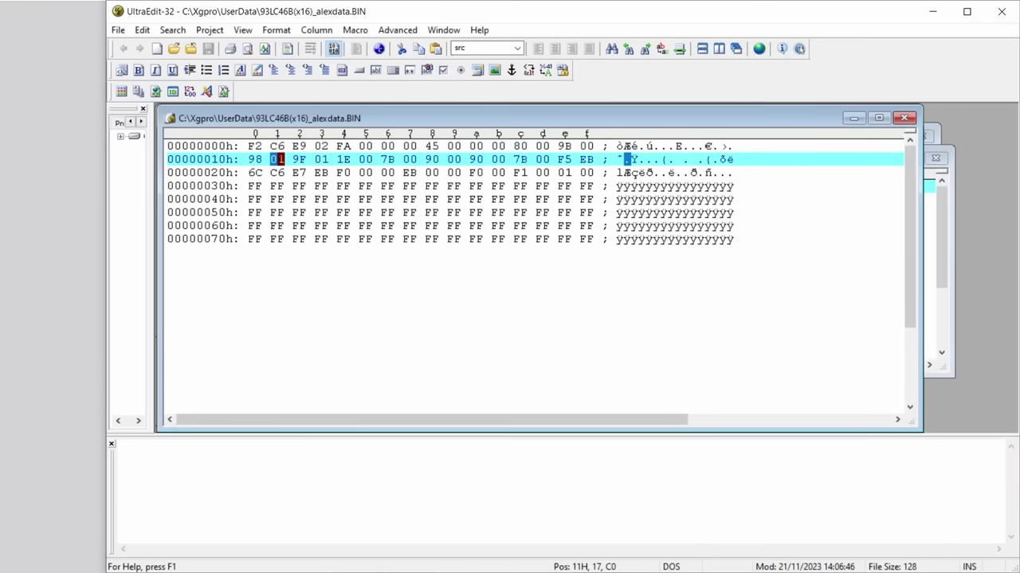
pyautogui.moveTo(249, 159)
pyautogui.mouseDown()
pyautogui.moveTo(280, 160)
pyautogui.moveTo(246, 160)
pyautogui.mouseUp()
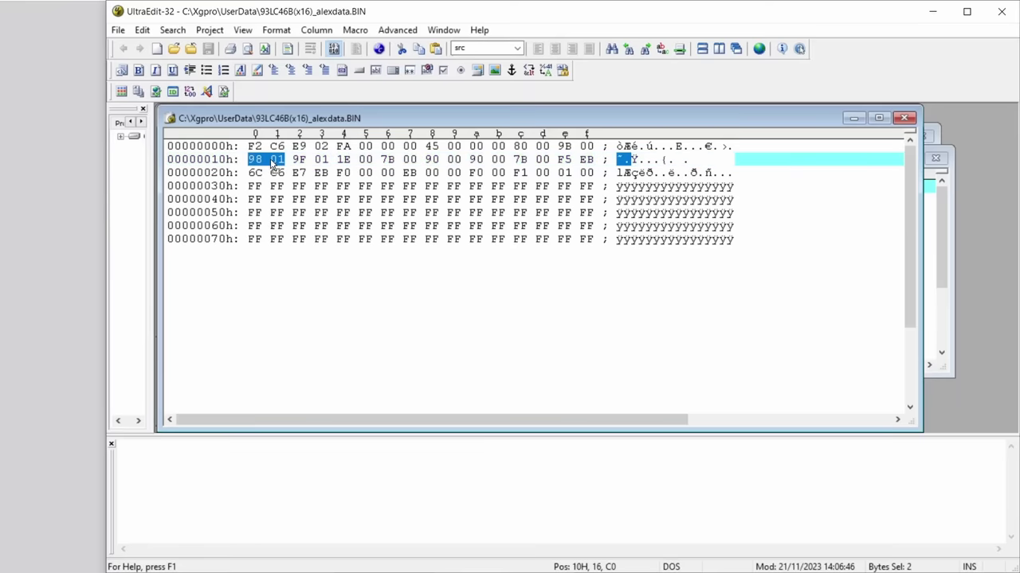
pyautogui.press('Right')
pyautogui.moveTo(244, 163); pyautogui.dragTo(285, 160)
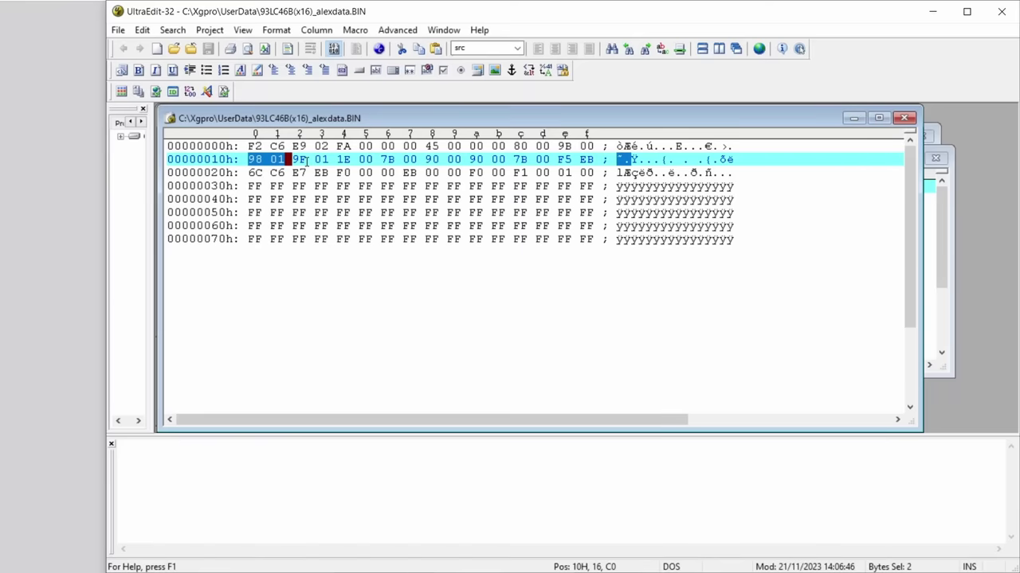
pyautogui.click(331, 172)
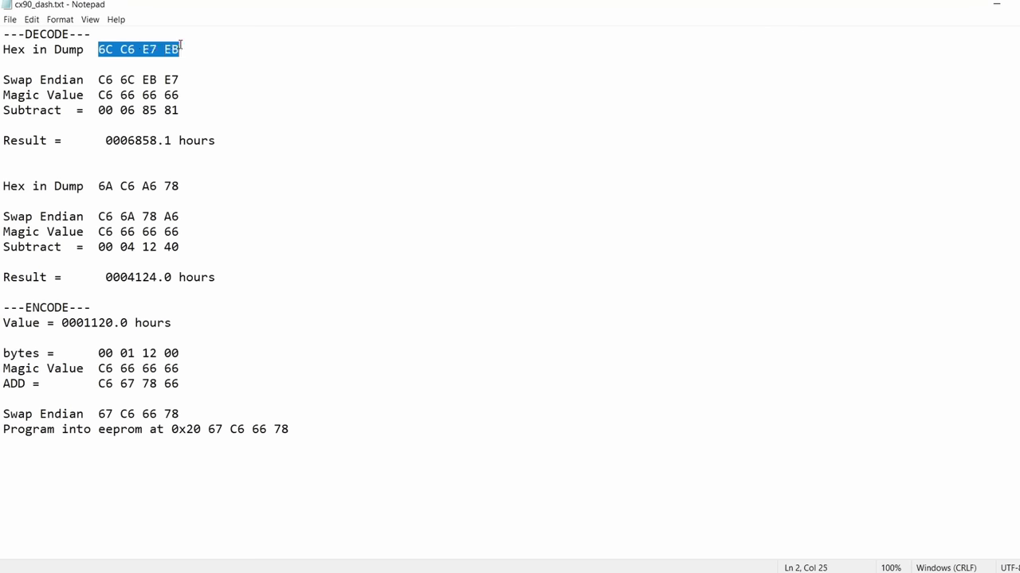
# - In the Notepad file cx90_dash.txt, examine the first decode example's dump bytes 6C C6 E7 EB and its magic value C6 66 66 66
pyautogui.click(99, 49)
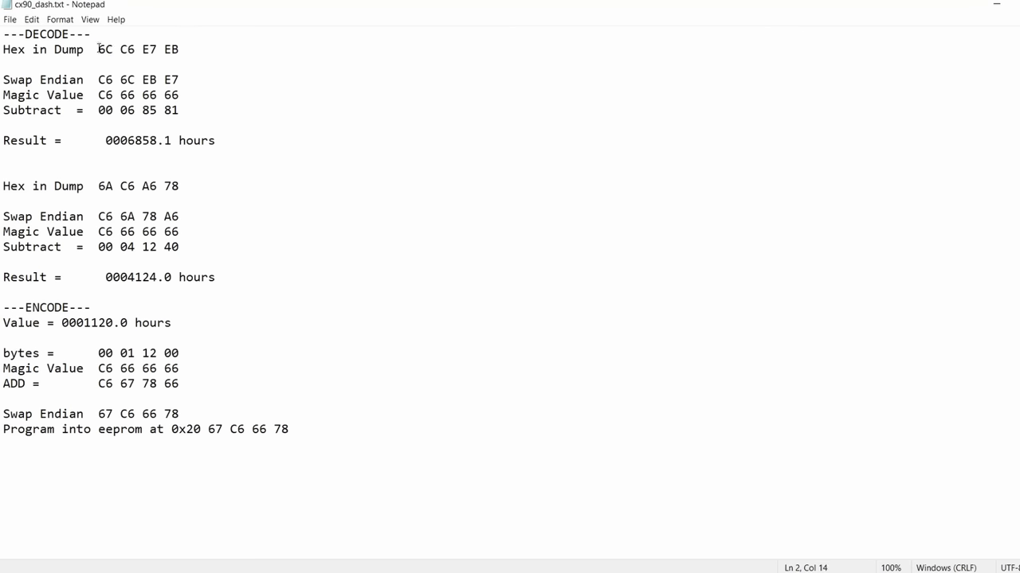
pyautogui.moveTo(98, 49); pyautogui.dragTo(114, 49)
pyautogui.click(120, 49)
pyautogui.moveTo(98, 99); pyautogui.dragTo(181, 97)
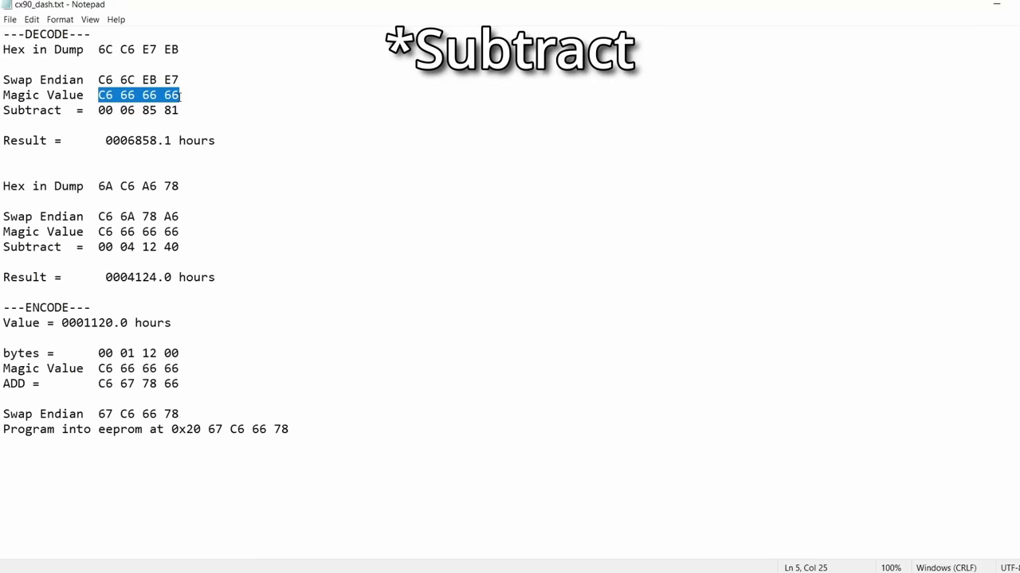
pyautogui.click(183, 96)
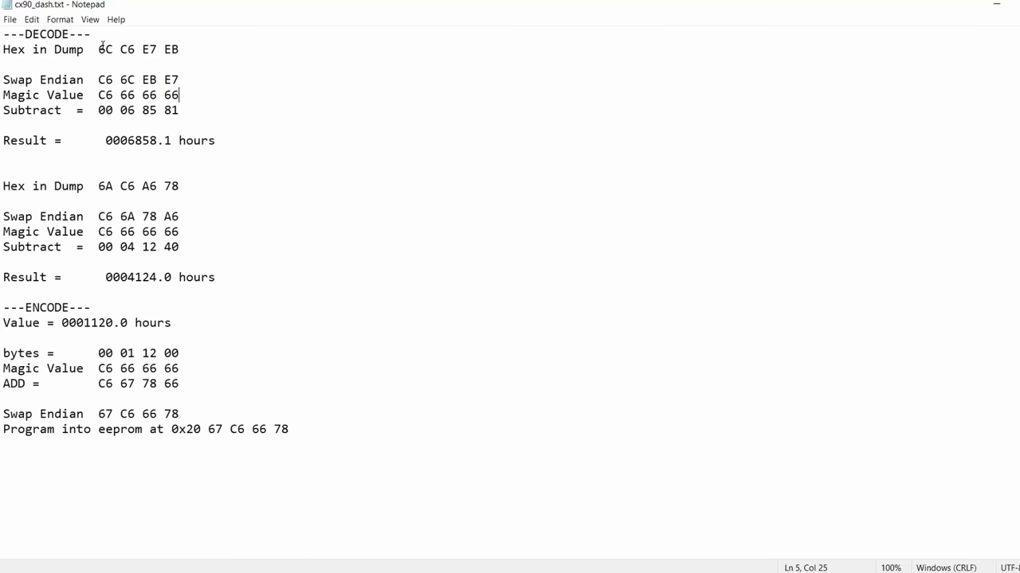
# - Compare the dump byte pairs 6C C6 and E7 EB with their order in the first example's Swap Endian line
pyautogui.moveTo(100, 49); pyautogui.dragTo(136, 50)
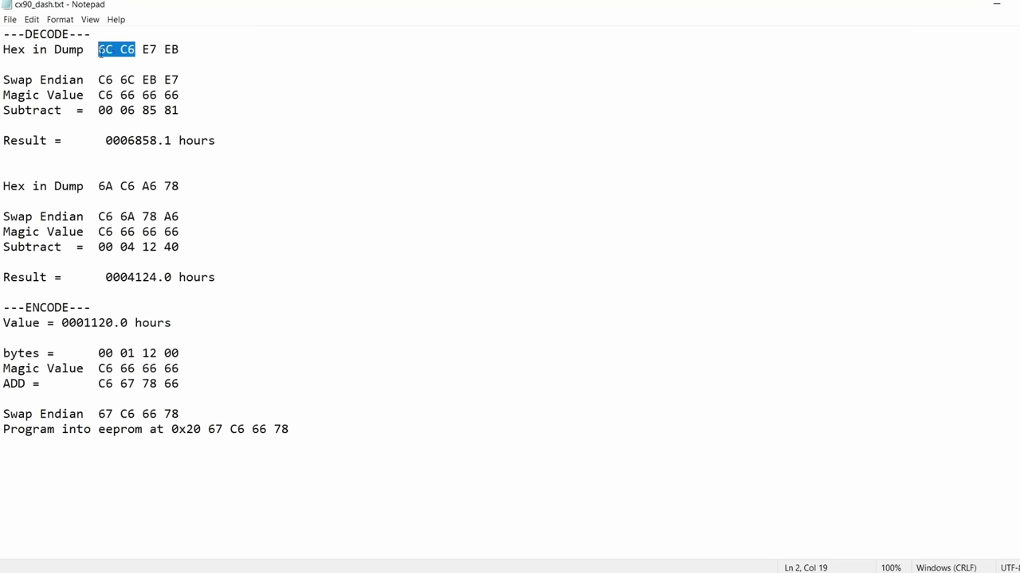
pyautogui.click(98, 79)
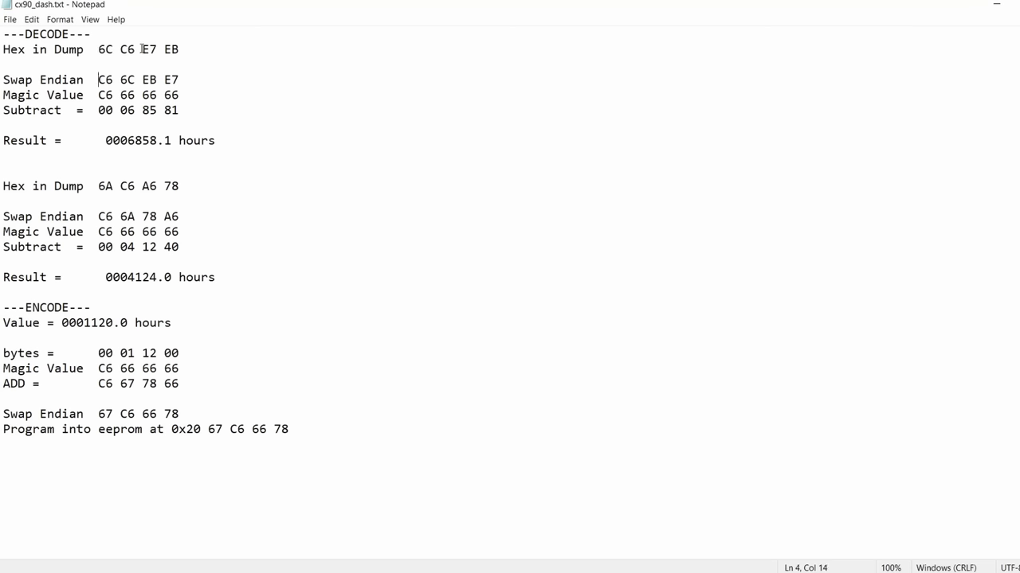
pyautogui.moveTo(142, 50); pyautogui.dragTo(179, 50)
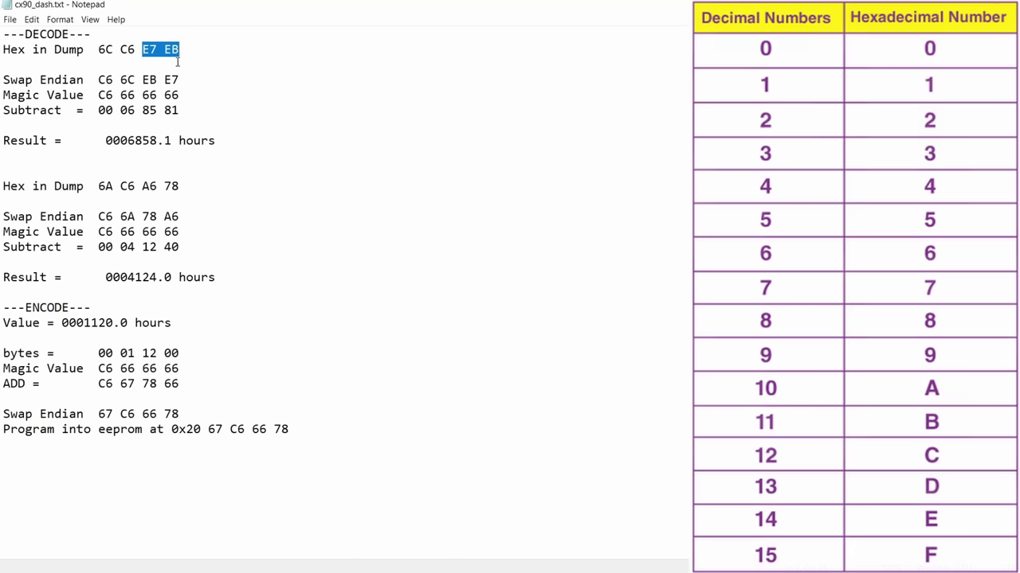
pyautogui.click(143, 80)
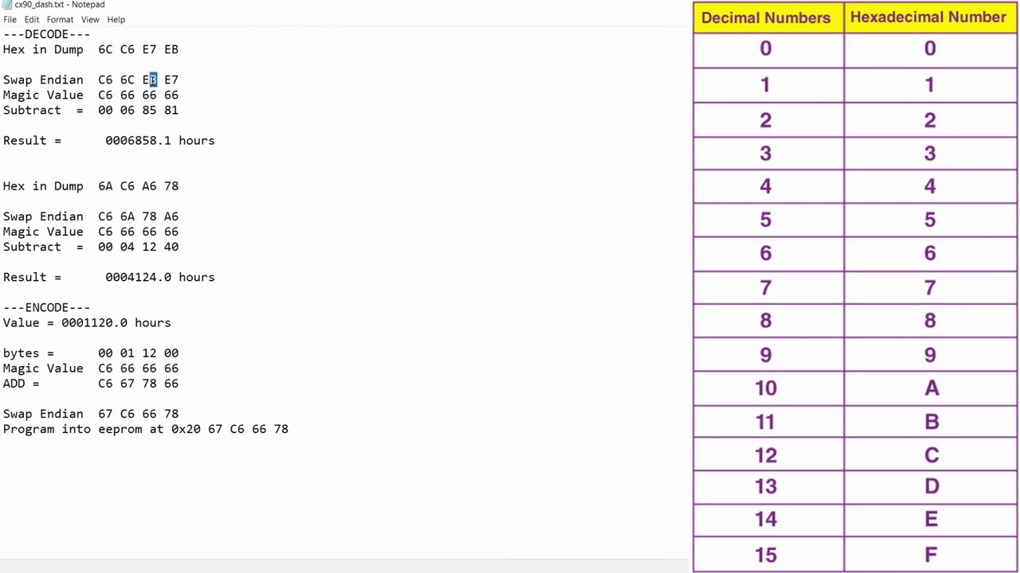
# - Trace the first example's hexadecimal subtraction of the magic value through the last two byte columns
pyautogui.moveTo(157, 95); pyautogui.dragTo(151, 95)
pyautogui.click(152, 110)
pyautogui.moveTo(171, 95); pyautogui.dragTo(164, 111)
pyautogui.click(180, 80)
pyautogui.moveTo(178, 94)
pyautogui.mouseDown()
pyautogui.moveTo(164, 95)
pyautogui.moveTo(173, 110)
pyautogui.mouseUp()
pyautogui.click(185, 111)
pyautogui.click(192, 117)
# - Examine the decoded hour results of both decode examples, including the decimal digit of the first
pyautogui.moveTo(127, 142); pyautogui.dragTo(150, 142)
pyautogui.moveTo(152, 141); pyautogui.dragTo(171, 142)
pyautogui.click(162, 141)
pyautogui.click(171, 142)
pyautogui.moveTo(107, 277); pyautogui.dragTo(172, 278)
pyautogui.click(188, 289)
# - Trace the encode example for 0001120.0 hours, from splitting the value into bytes to adding the magic value C6 66 66 66
pyautogui.moveTo(84, 322); pyautogui.dragTo(180, 354)
pyautogui.click(127, 323)
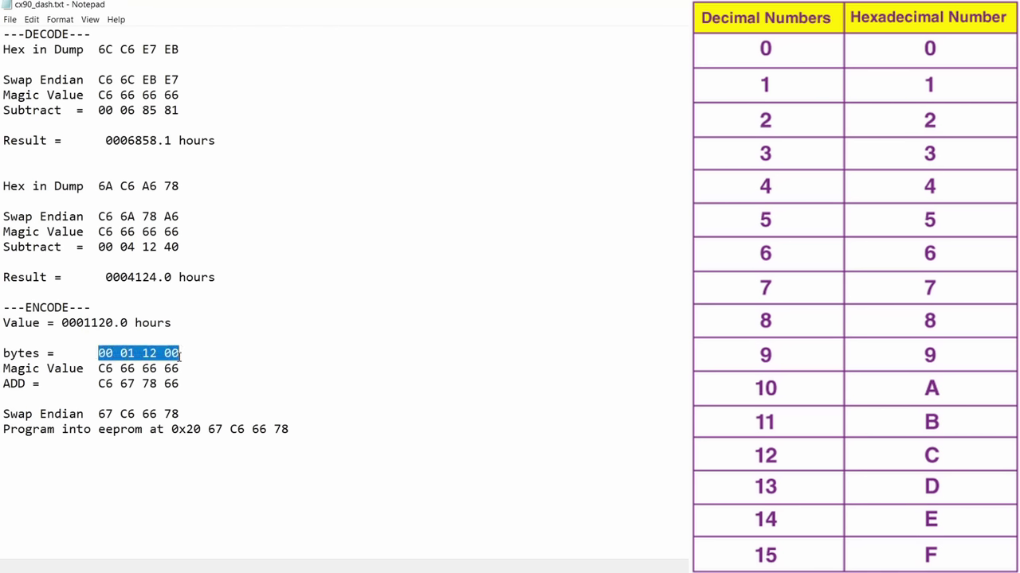
pyautogui.click(99, 370)
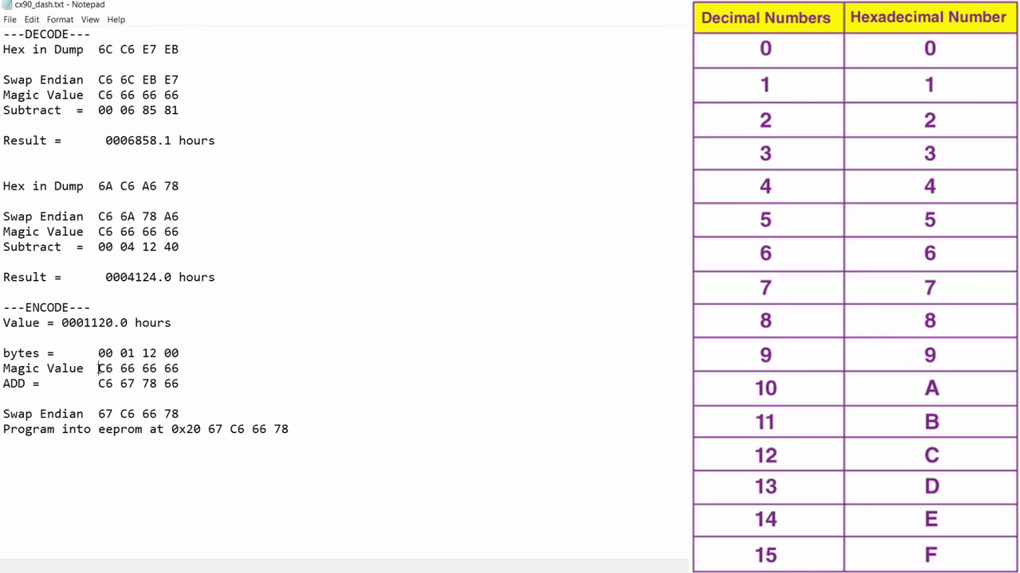
pyautogui.doubleClick(145, 384)
pyautogui.click(204, 363)
pyautogui.doubleClick(170, 353)
pyautogui.moveTo(143, 384); pyautogui.dragTo(179, 384)
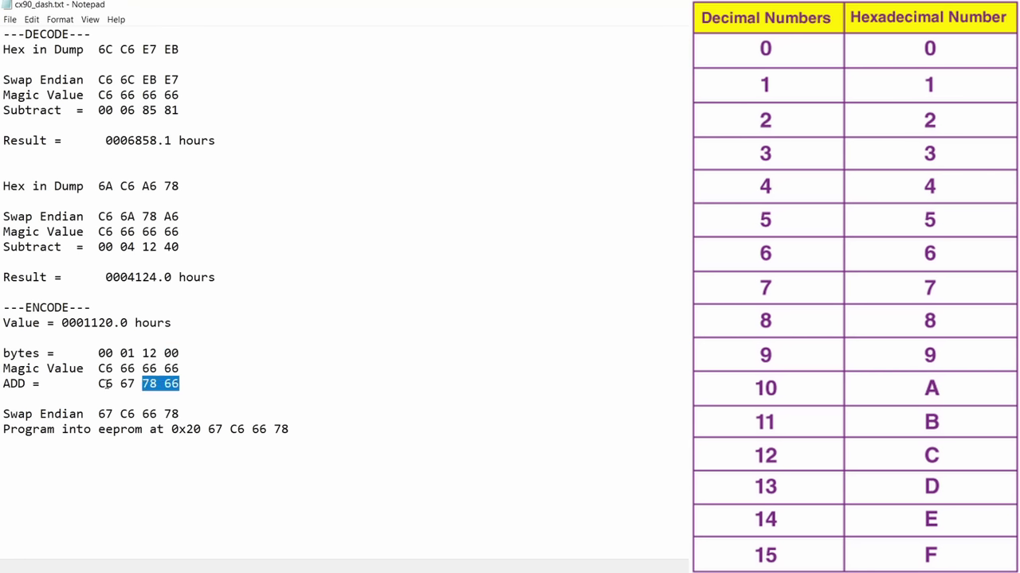
# - Follow the encode example's endian swap to 67 C6 66 78 and its EEPROM address 0x20, and revisit the hours value being encoded
pyautogui.moveTo(99, 384); pyautogui.dragTo(135, 415)
pyautogui.click(143, 385)
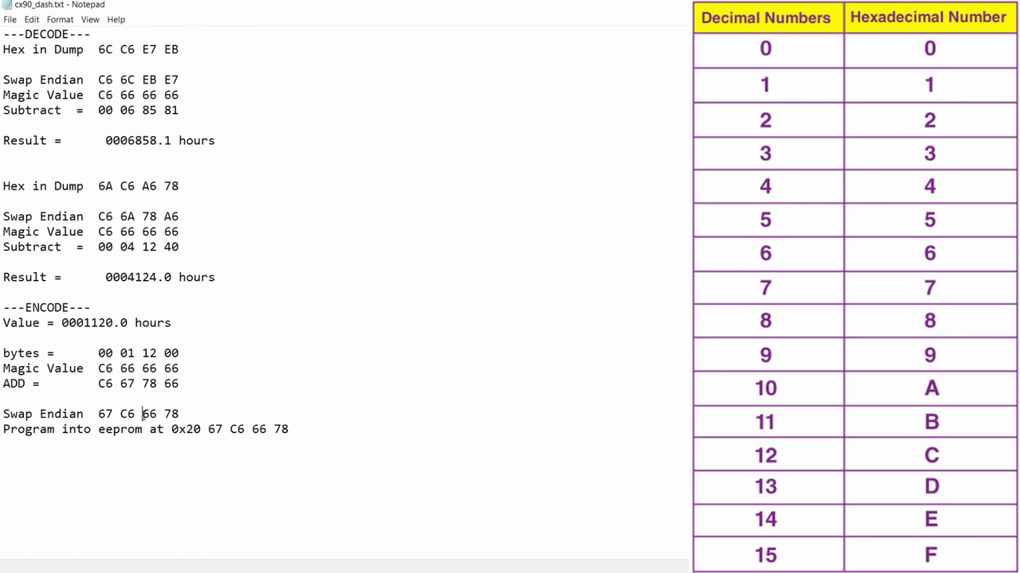
pyautogui.moveTo(141, 415); pyautogui.dragTo(298, 434)
pyautogui.click(186, 414)
pyautogui.click(299, 434)
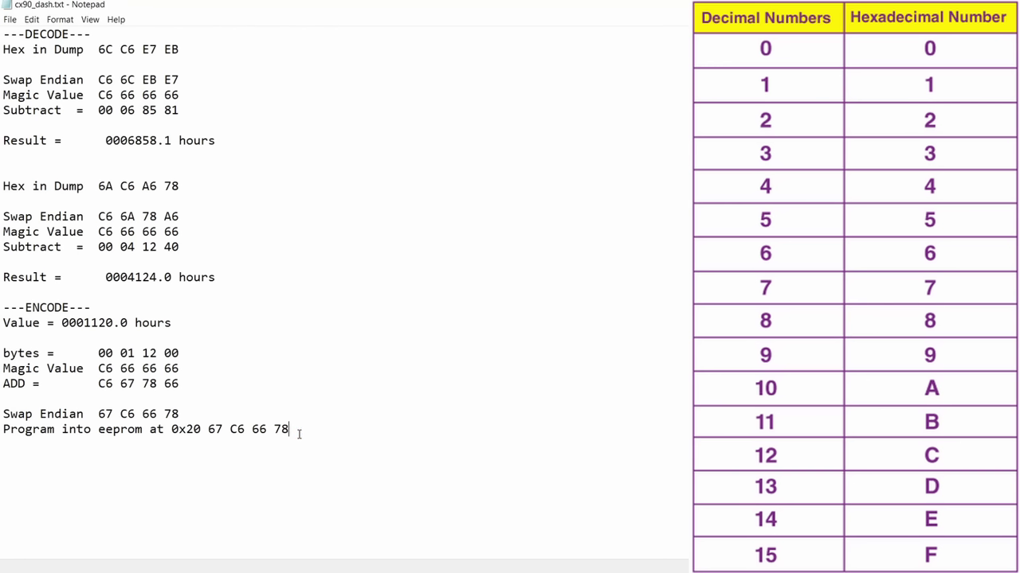
pyautogui.moveTo(204, 430); pyautogui.dragTo(171, 429)
pyautogui.click(214, 429)
pyautogui.moveTo(62, 323); pyautogui.dragTo(117, 322)
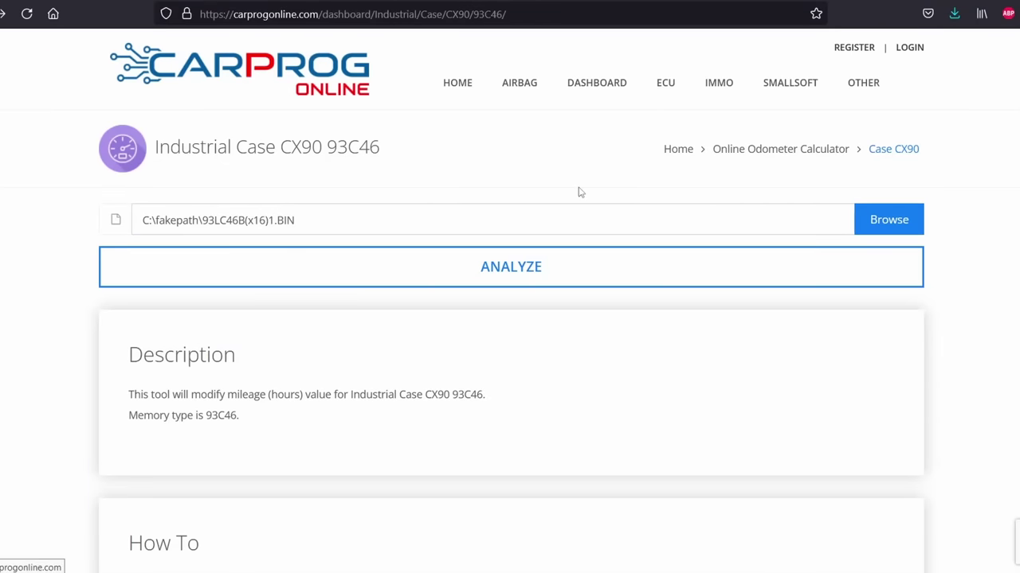
# - Load 93LC46B(x16)1.BIN into the Case CX90 93C46 calculator on carprogonline.com and analyze it
pyautogui.click(896, 221)
pyautogui.click(168, 207)
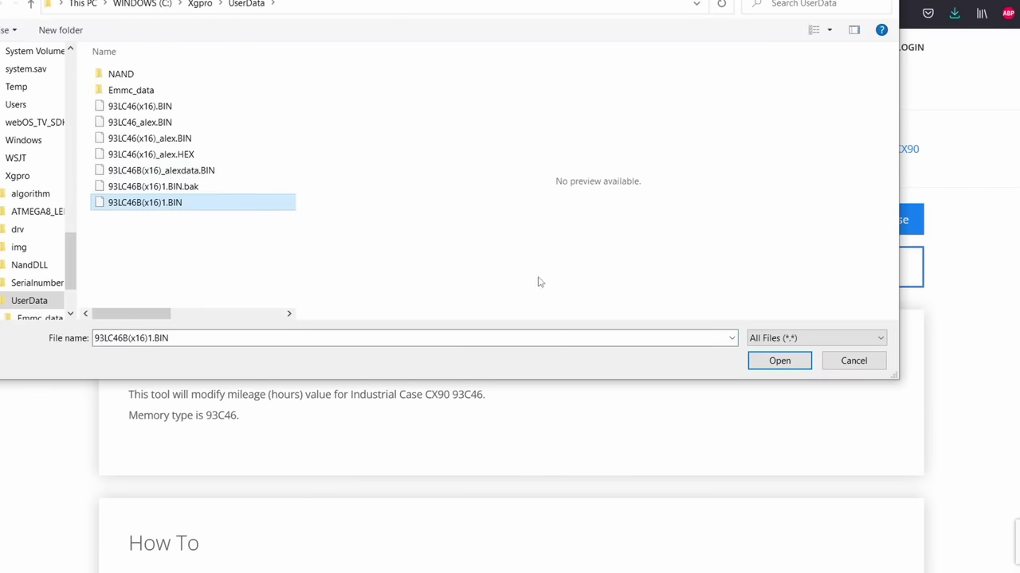
pyautogui.click(777, 364)
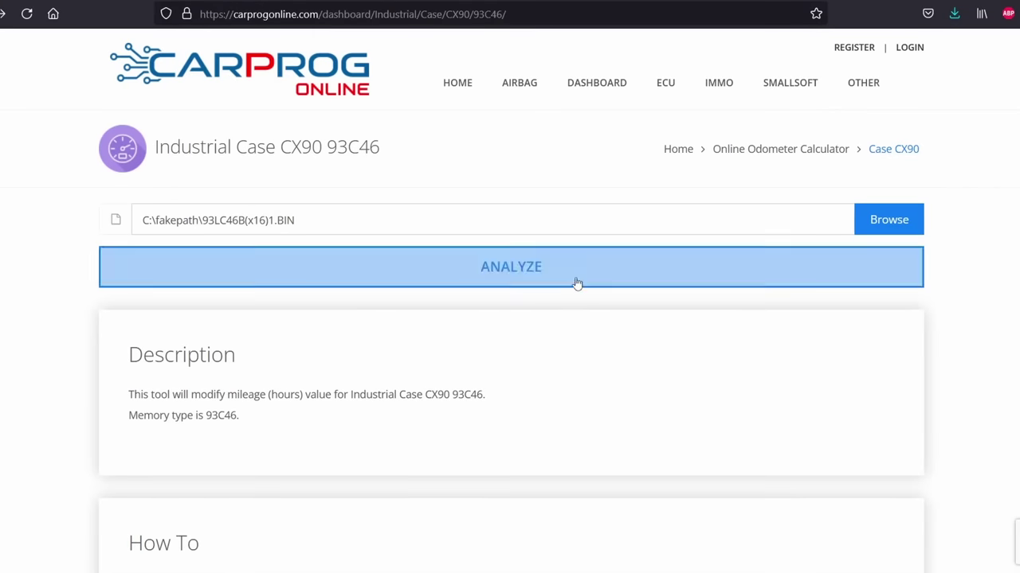
pyautogui.click(511, 268)
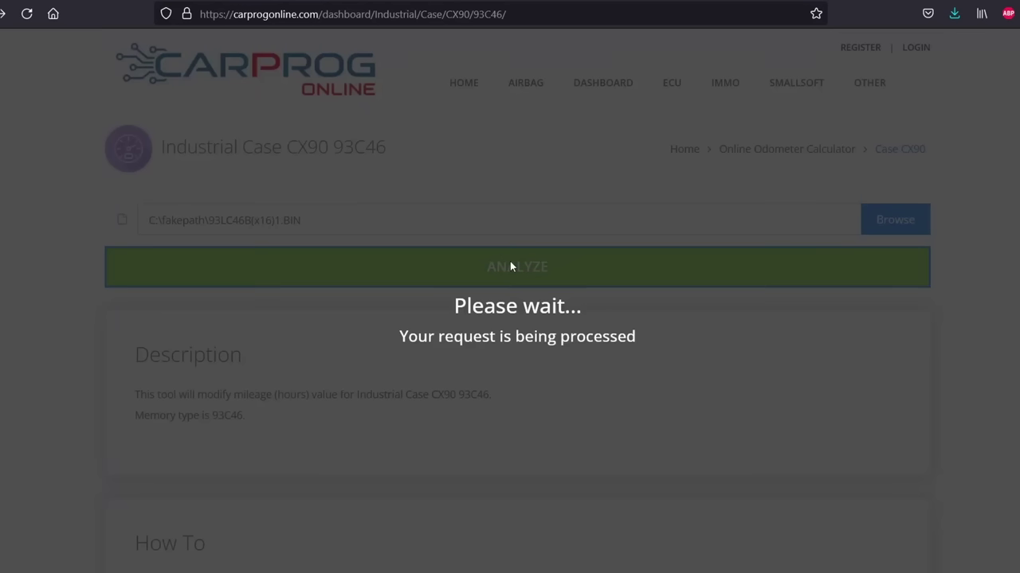